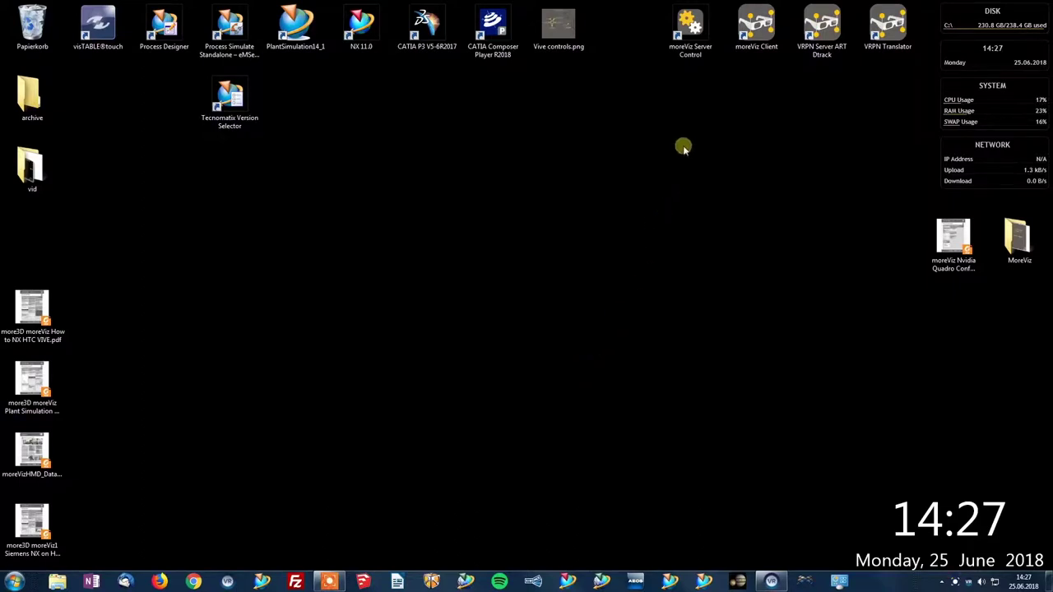
# Step: Start moreViz Server Control and open its properties
pyautogui.click(691, 23)
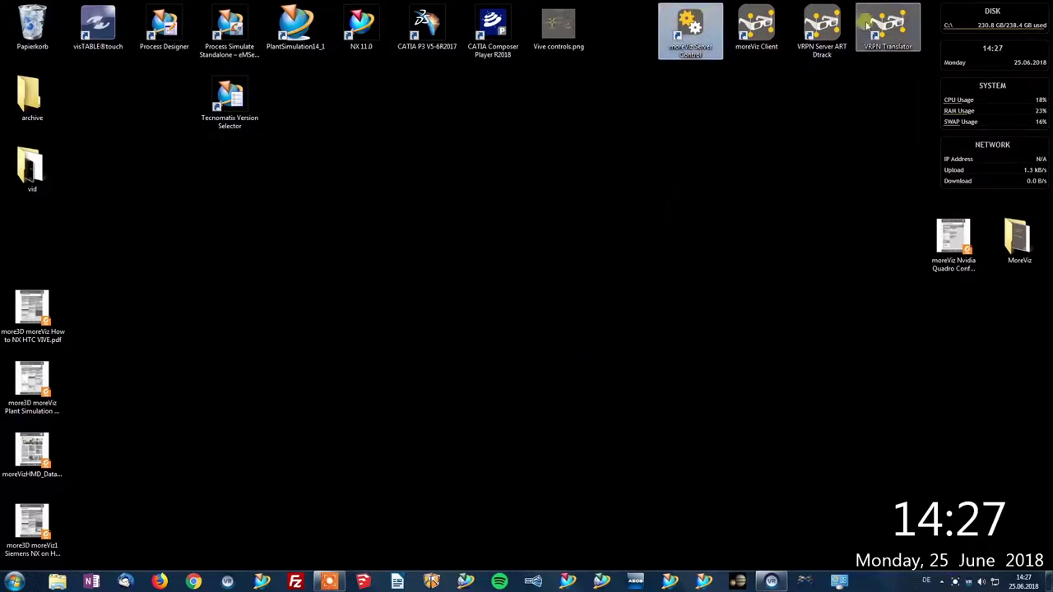
pyautogui.doubleClick(690, 29)
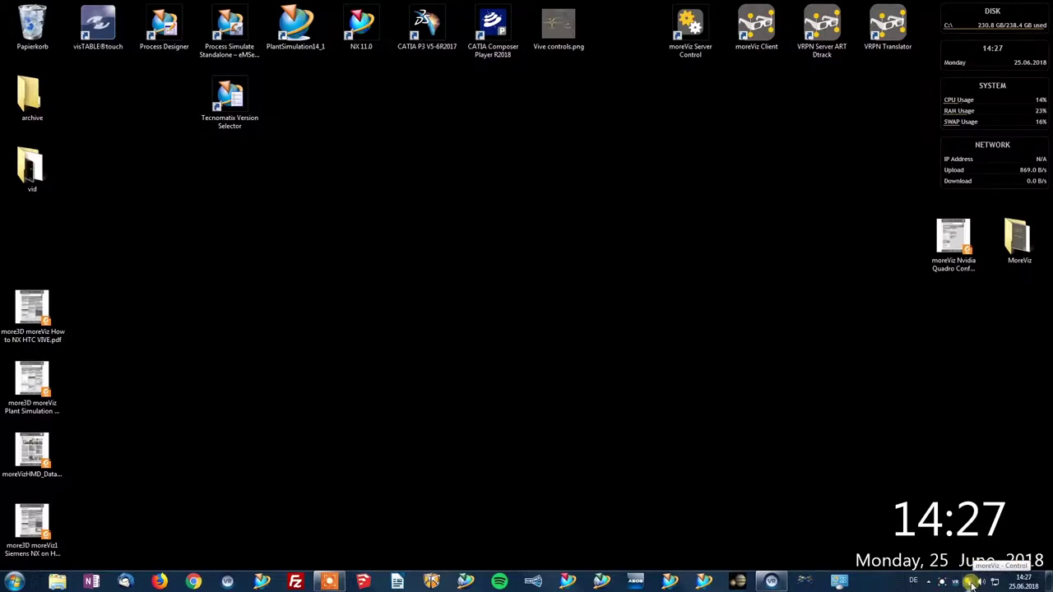
pyautogui.rightClick(971, 583)
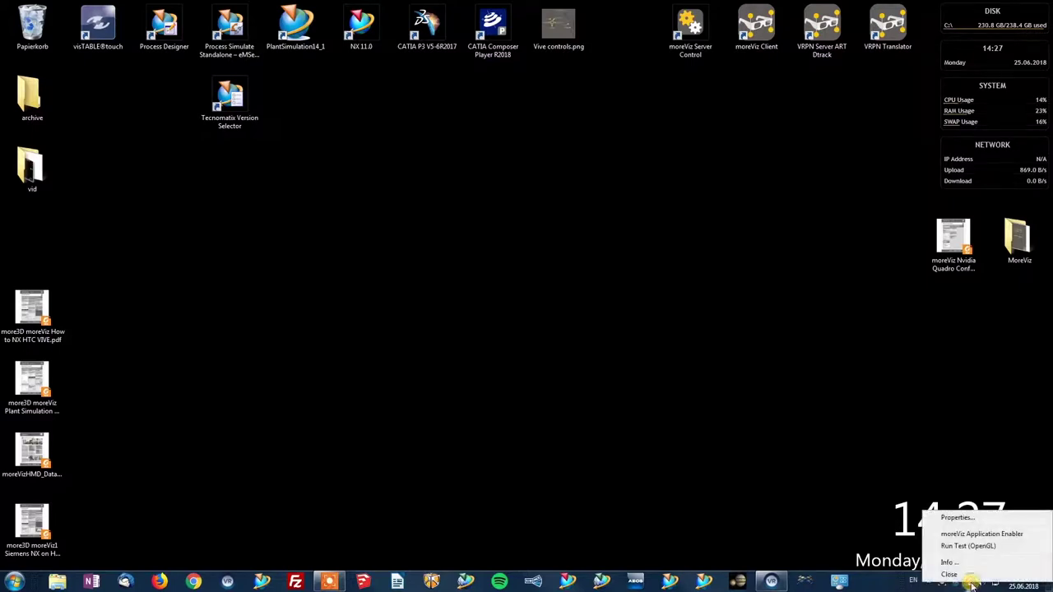
pyautogui.click(989, 520)
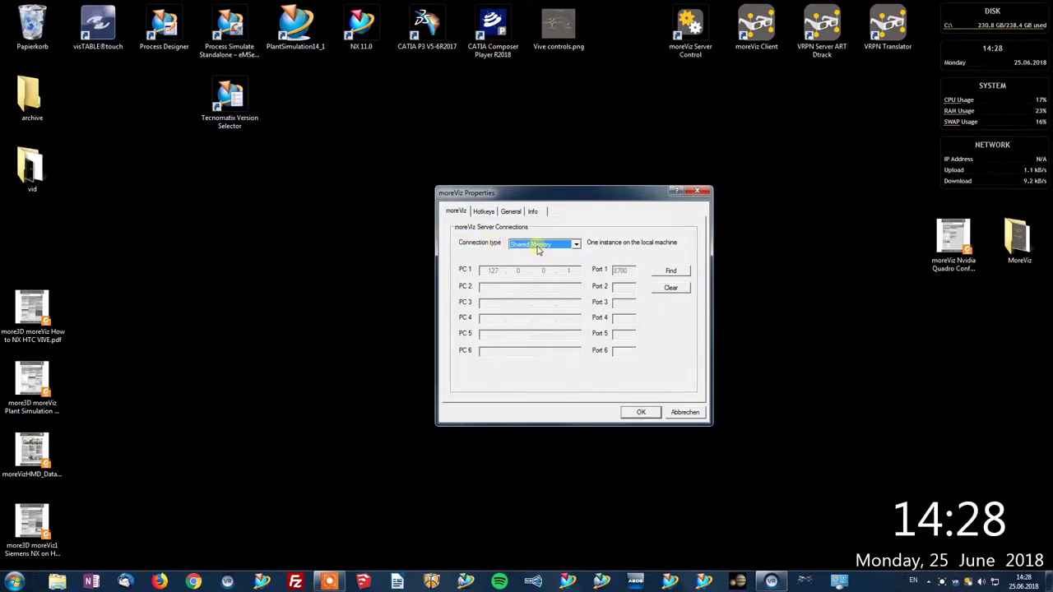
# Step: Switch the moreViz server connection type to TCP/IP and select the first part of PC 1's IP address
pyautogui.click(536, 246)
pyautogui.click(541, 253)
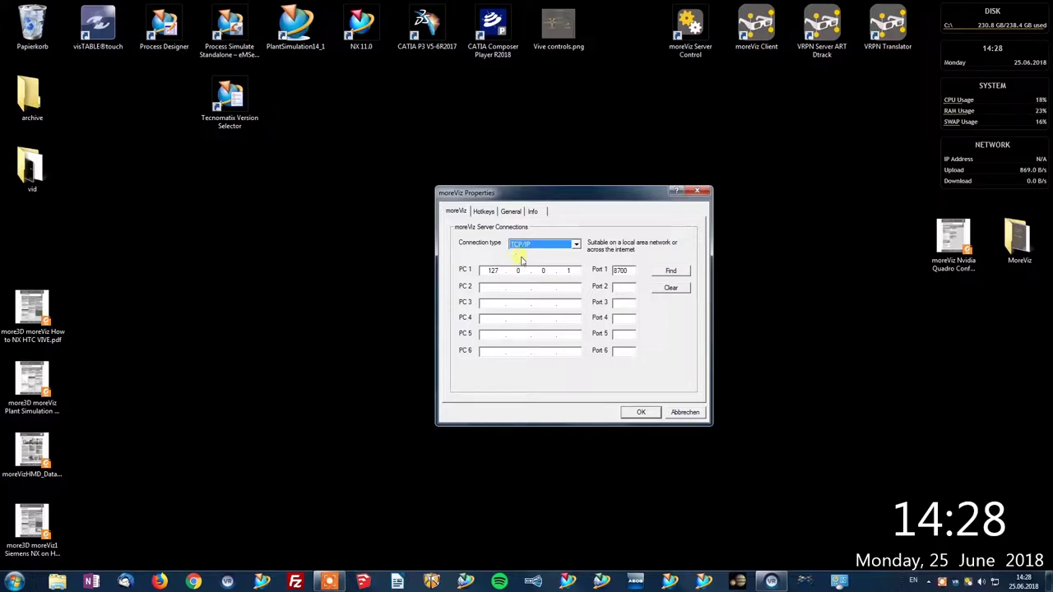
pyautogui.click(491, 271)
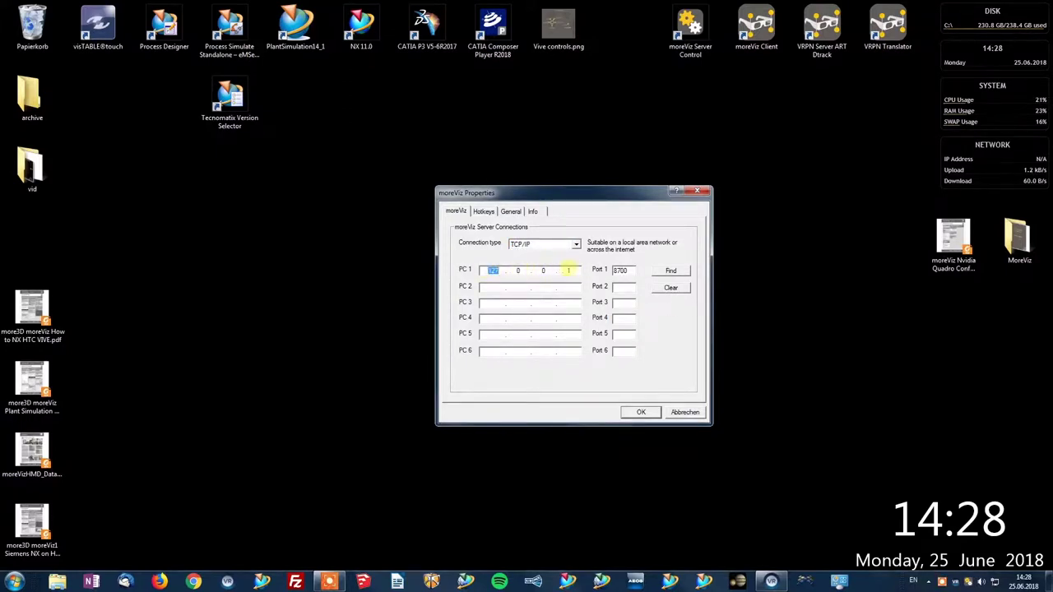
# Step: Set the moreViz server connection type to Shared Memory and confirm the properties
pyautogui.click(547, 244)
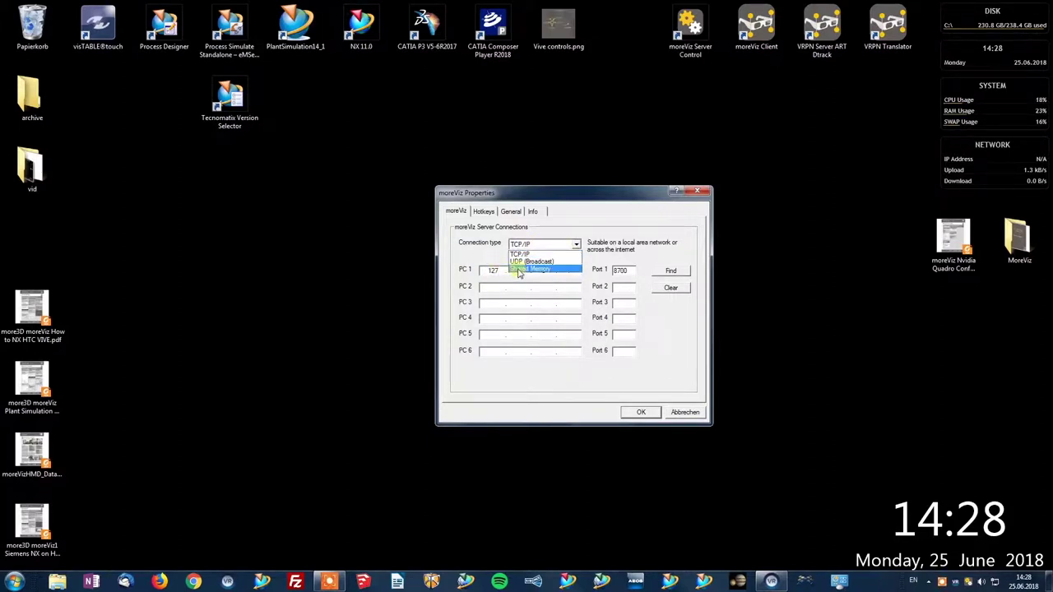
pyautogui.click(519, 270)
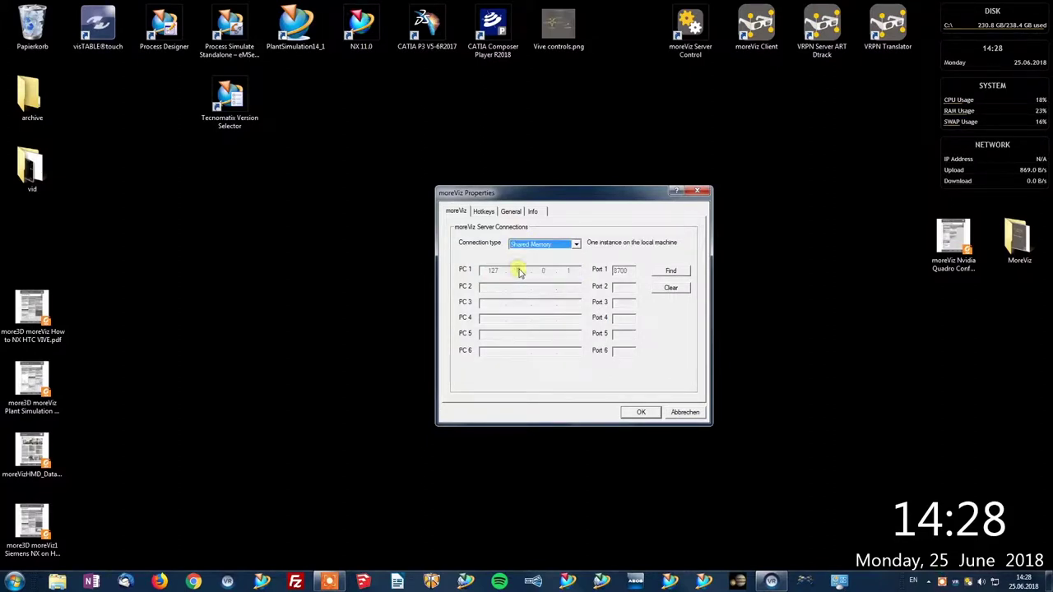
pyautogui.click(639, 412)
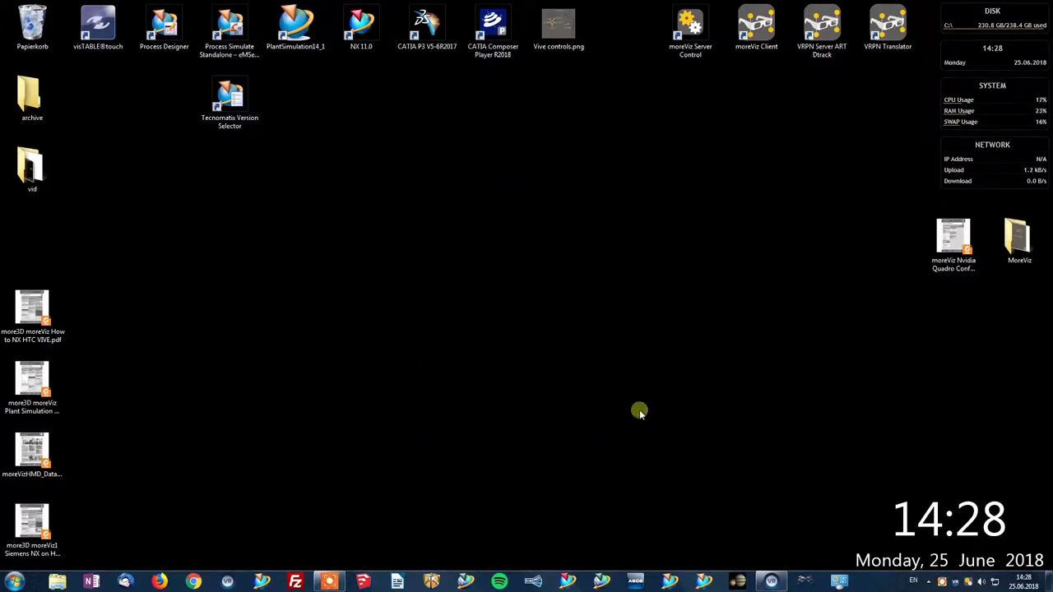
# Step: Open the moreViz Application Enabler and move its window towards the middle of the desktop
pyautogui.rightClick(968, 581)
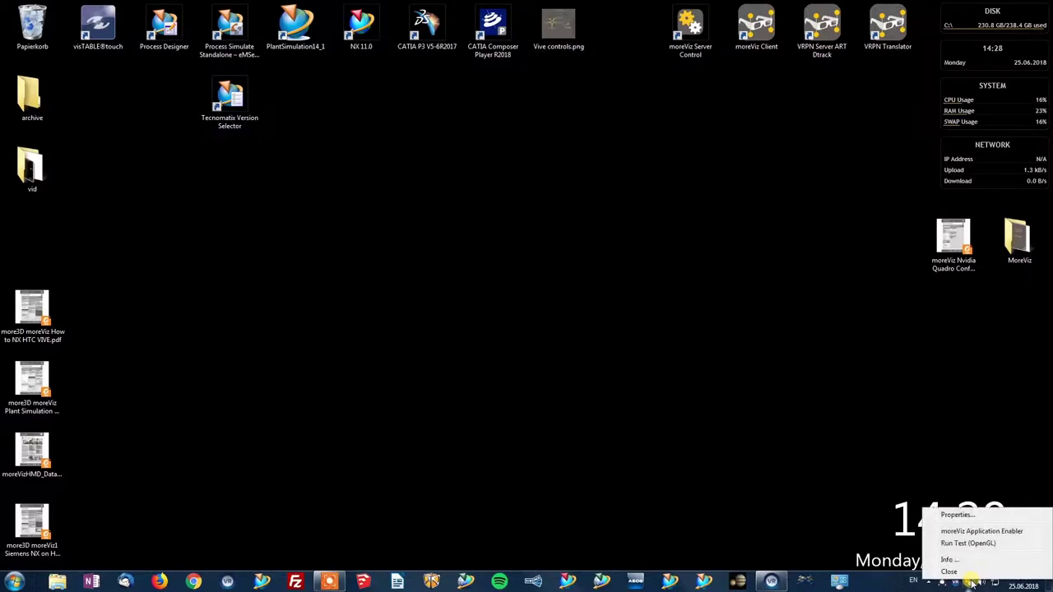
pyautogui.click(982, 531)
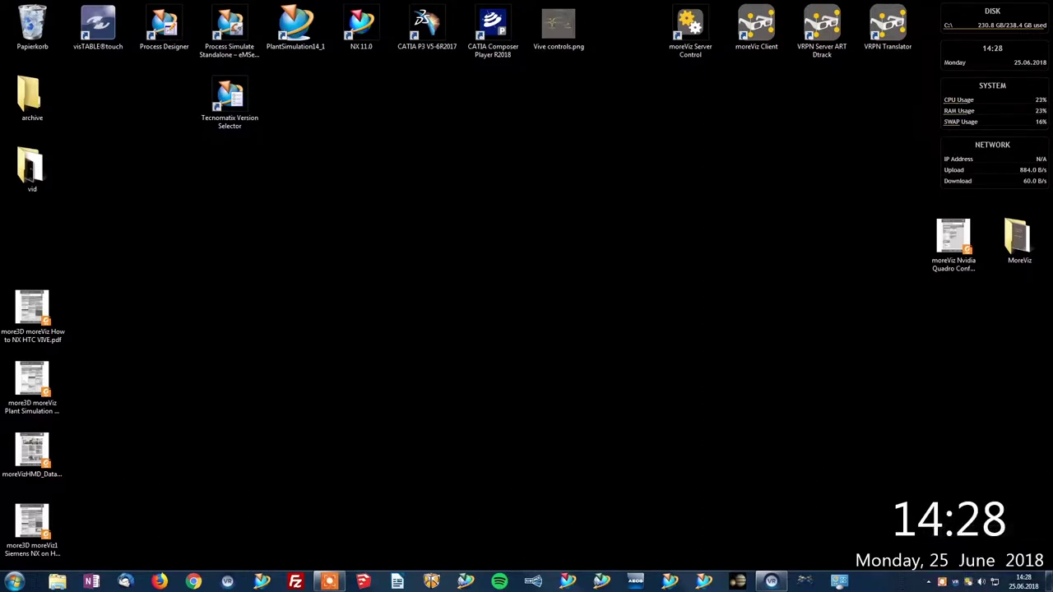
pyautogui.moveTo(329, 43); pyautogui.dragTo(631, 187)
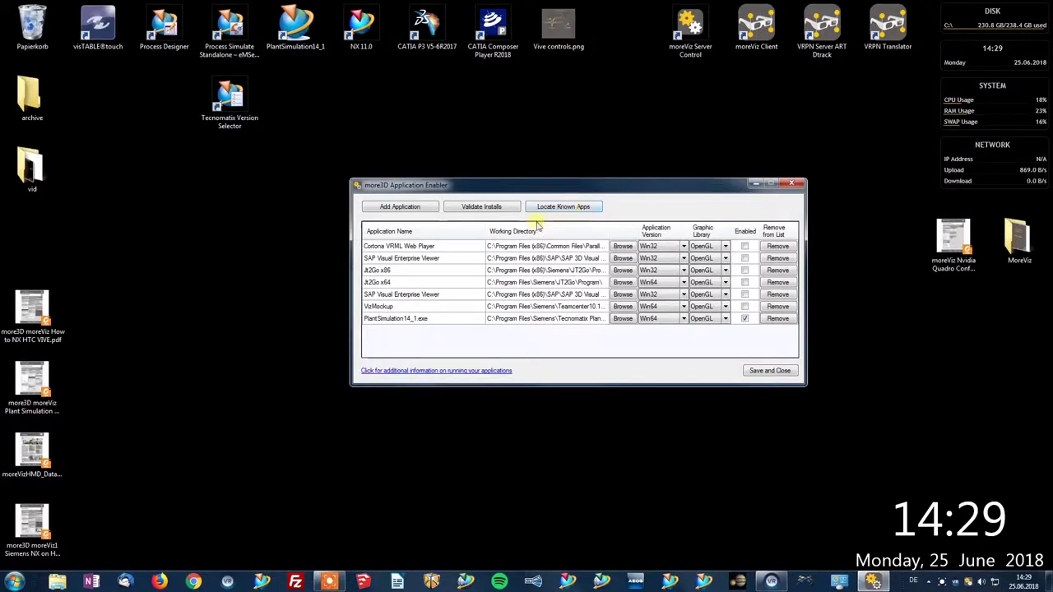
# Step: Start adding an application to the enabler and copy the program folder path found through the NX 11.0 desktop shortcut's properties
pyautogui.click(421, 209)
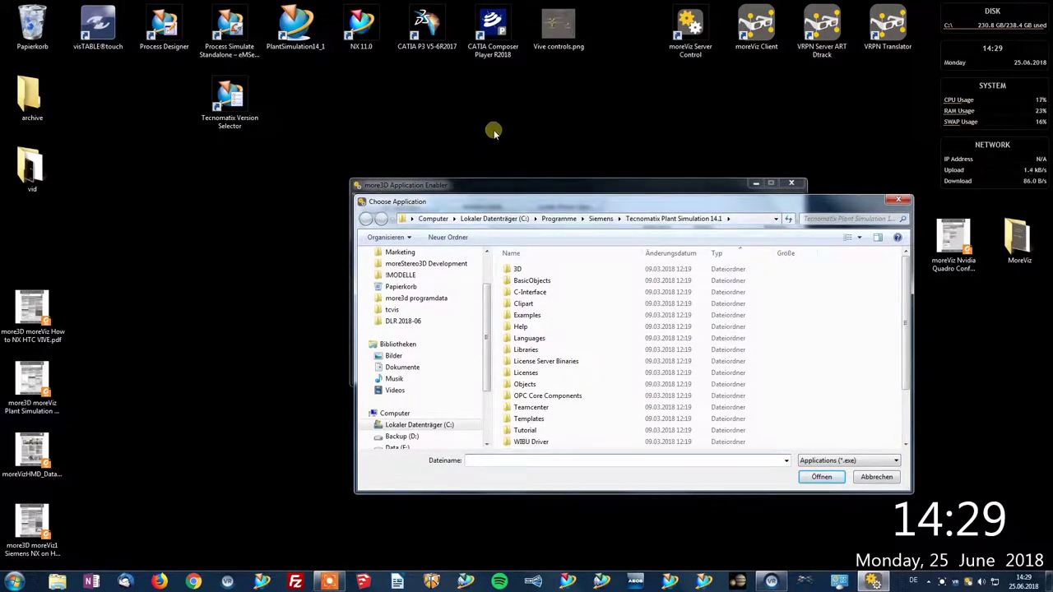
pyautogui.rightClick(360, 26)
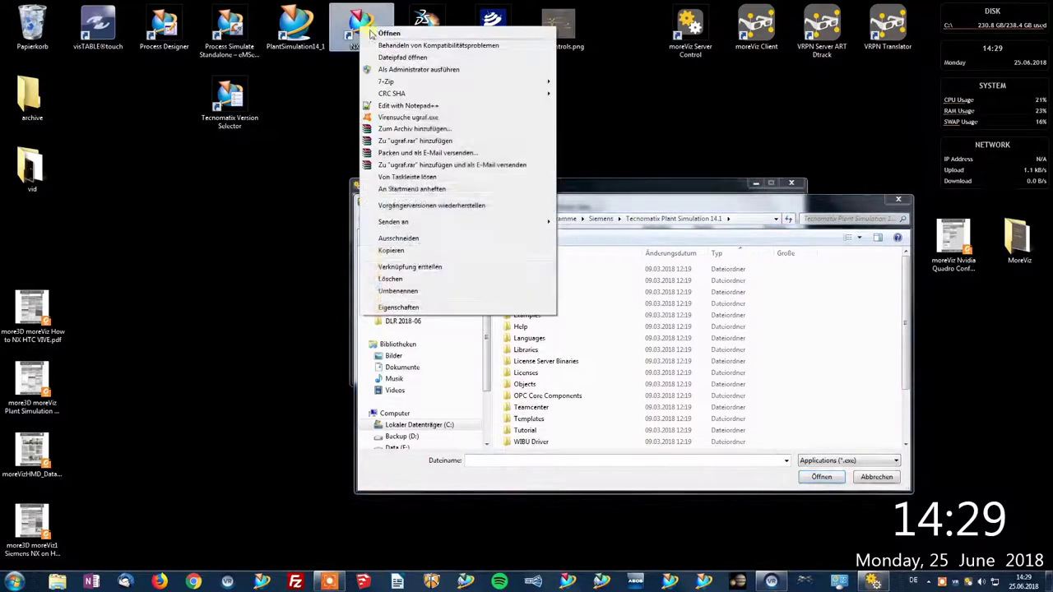
pyautogui.click(422, 307)
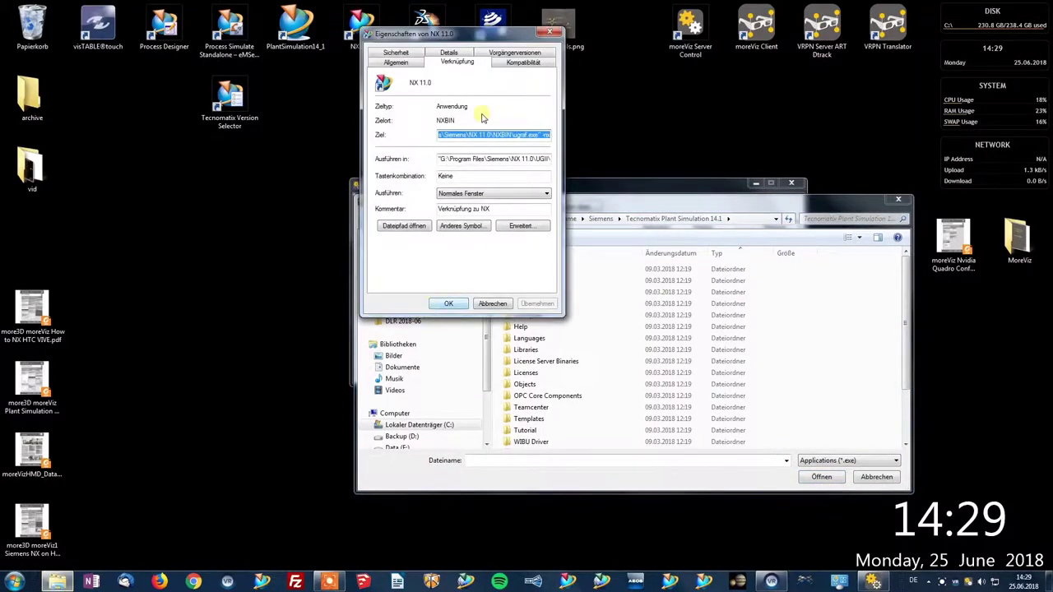
pyautogui.click(411, 227)
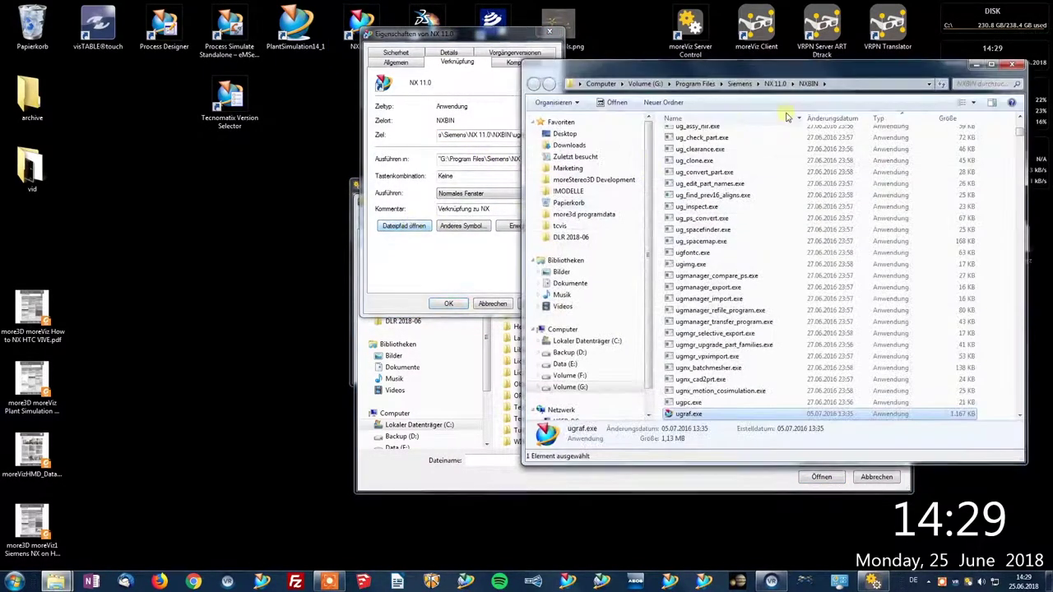
pyautogui.click(829, 80)
pyautogui.hotkey('ctrl', 'c')
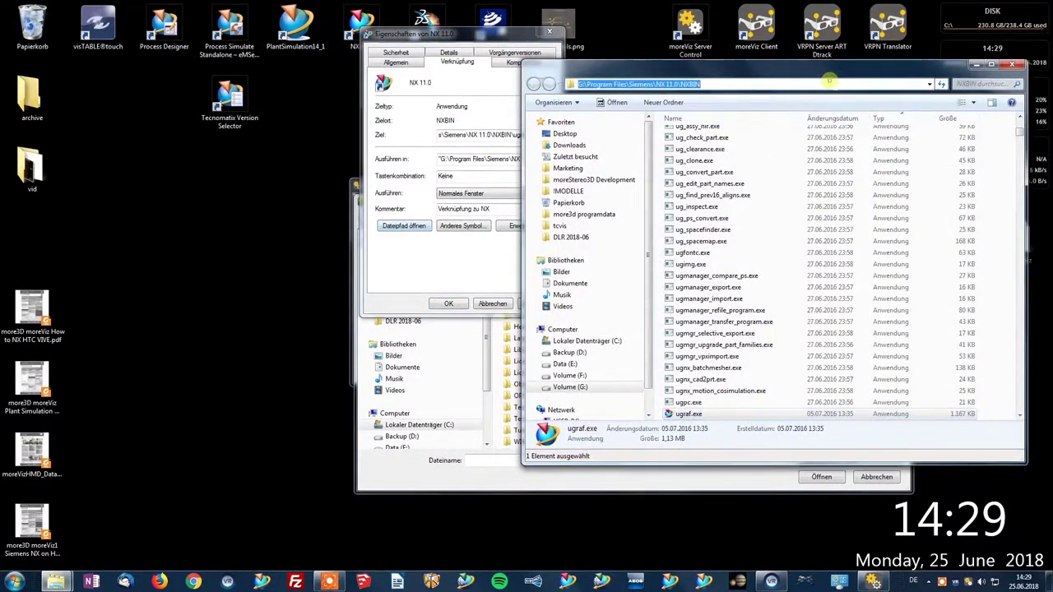
pyautogui.click(1011, 64)
pyautogui.press('Escape')
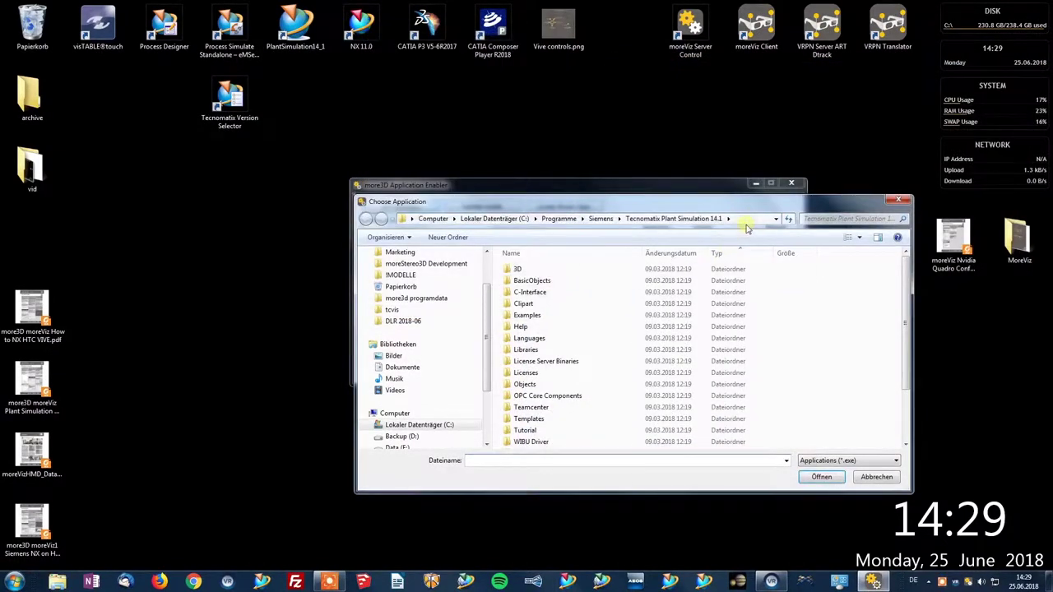
# Step: Add ugraf.exe from the copied G:\Program Files\Siemens\NX 11.0\NXBIN folder to the application list
pyautogui.click(745, 218)
pyautogui.hotkey('ctrl', 'v')
pyautogui.press('Return')
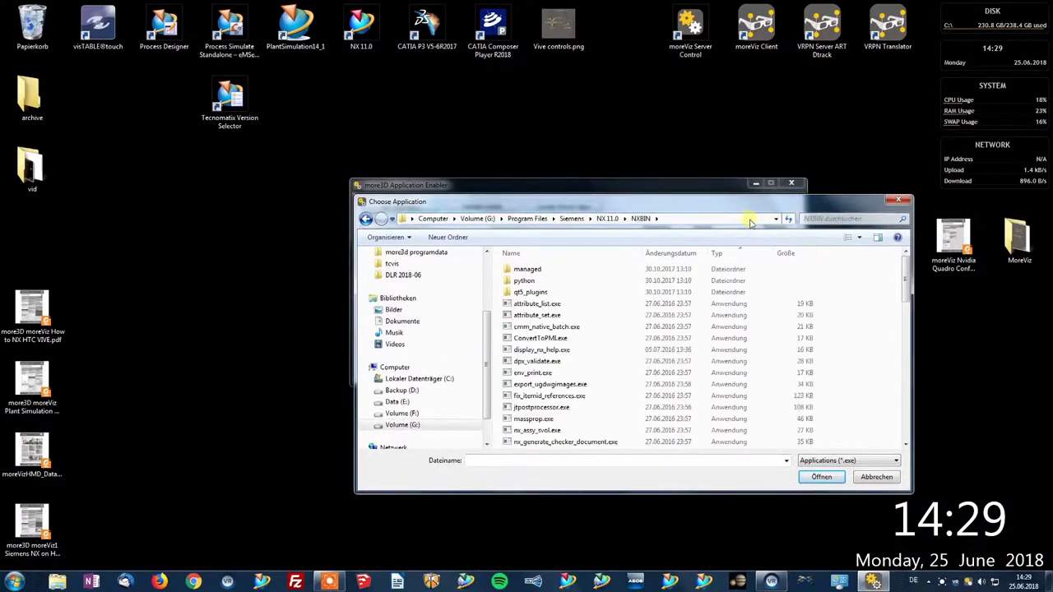
pyautogui.click(514, 460)
pyautogui.write('ugraf')
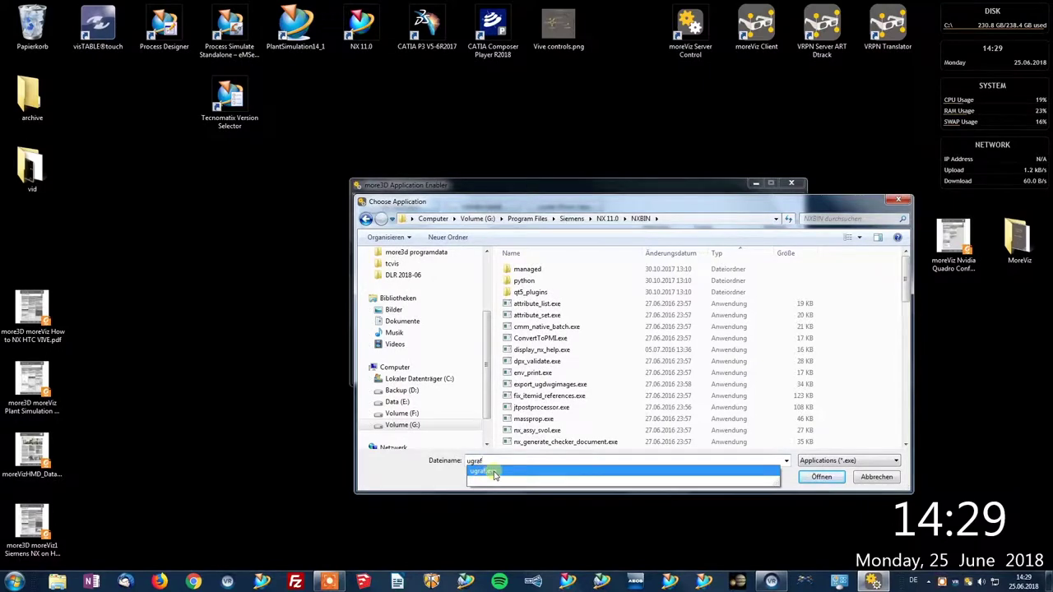
pyautogui.click(495, 474)
pyautogui.click(821, 476)
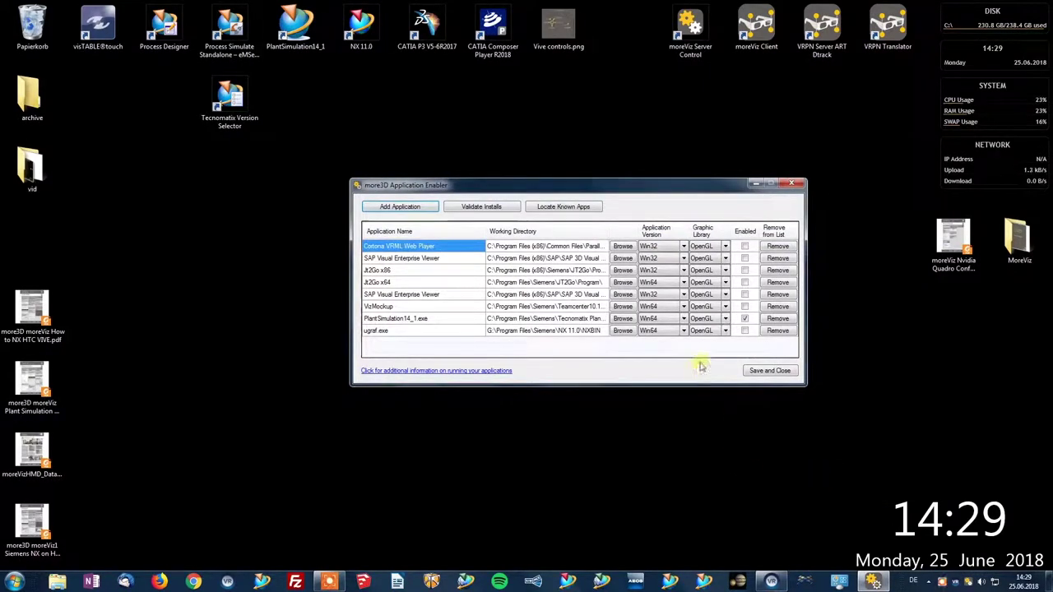
# Step: Enable ugraf.exe in the application list, keep PlantSimulation14_1.exe enabled, and save and close the Application Enabler
pyautogui.click(745, 331)
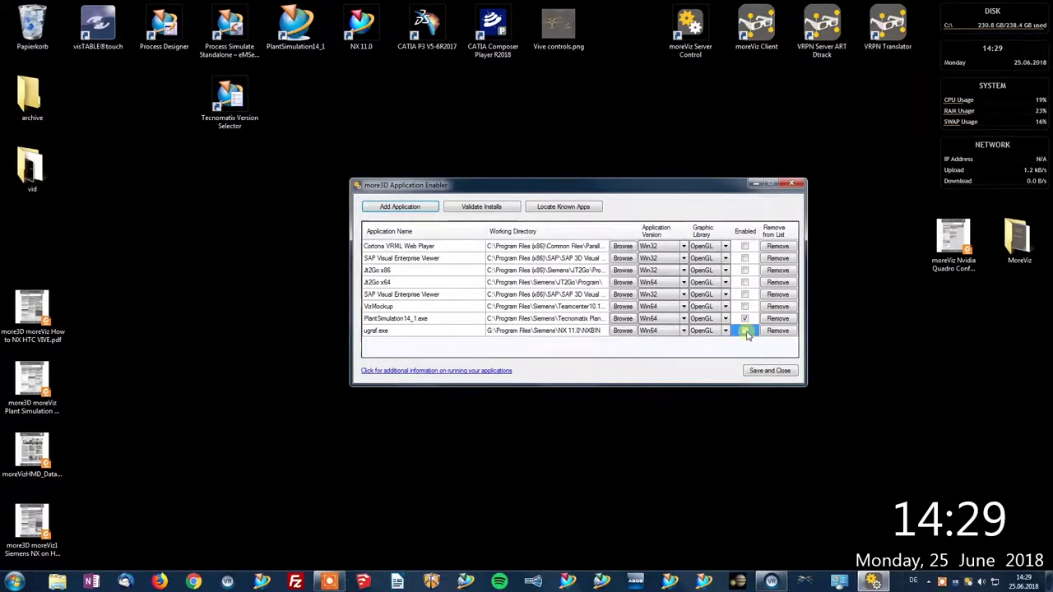
pyautogui.click(547, 339)
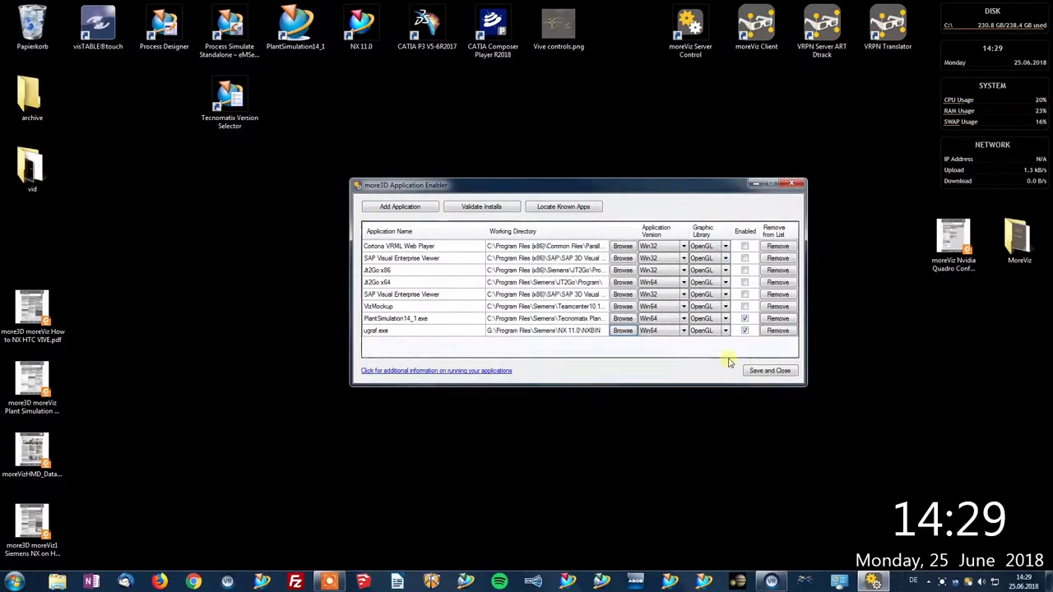
pyautogui.click(746, 319)
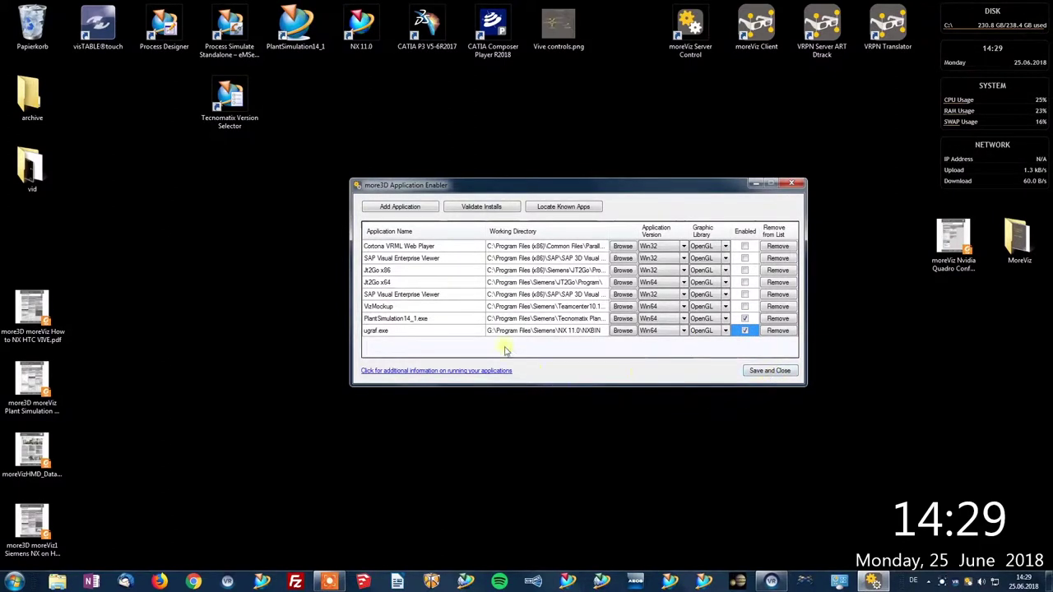
pyautogui.click(451, 319)
pyautogui.click(518, 318)
pyautogui.click(627, 320)
pyautogui.click(751, 331)
pyautogui.click(771, 372)
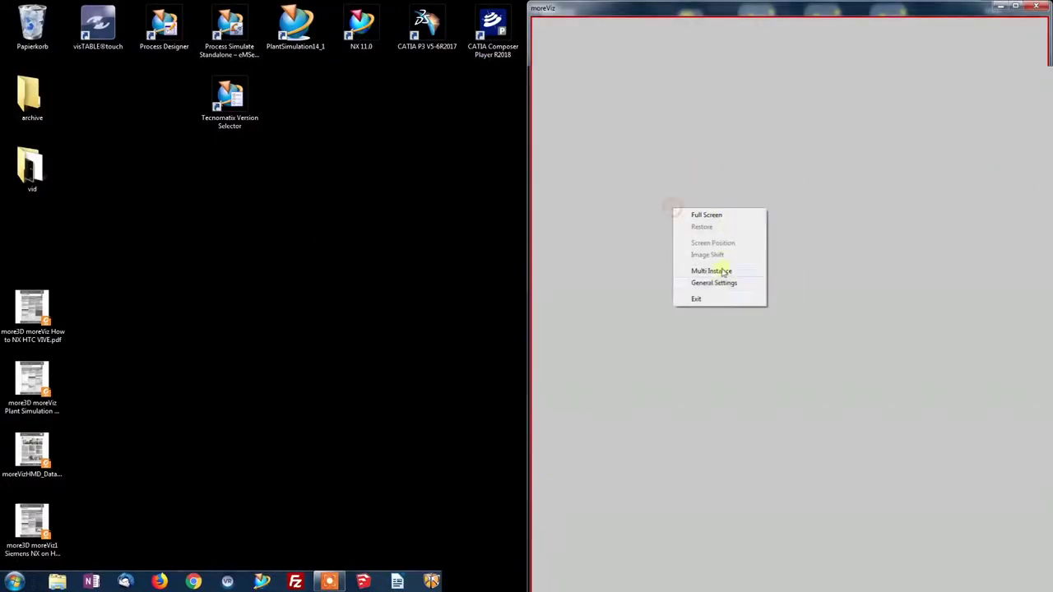
# Step: Set the output type to SteamVR in the moreViz client's general settings and confirm
pyautogui.click(714, 283)
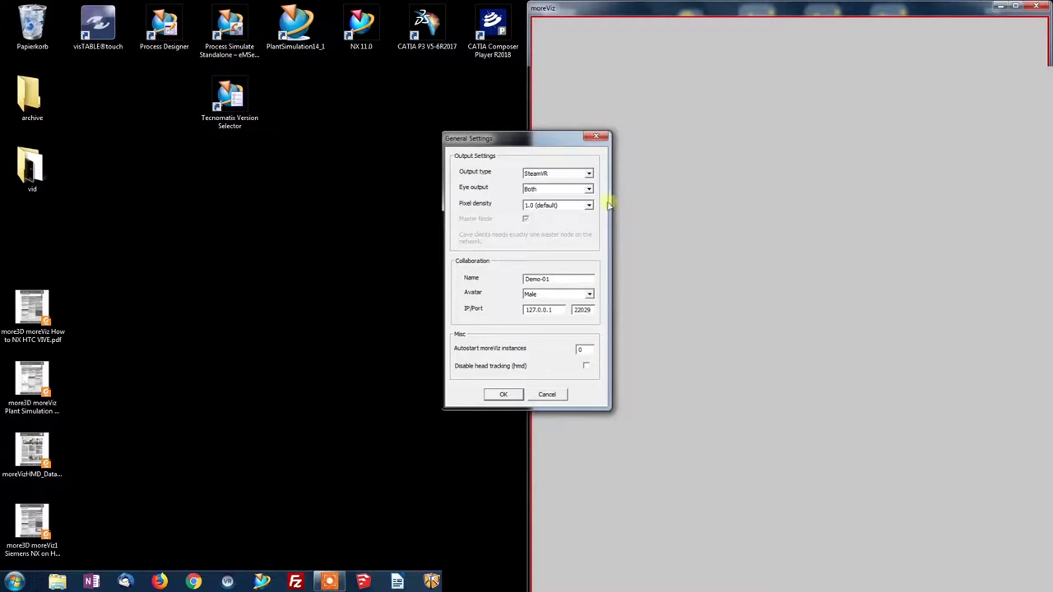
pyautogui.click(574, 174)
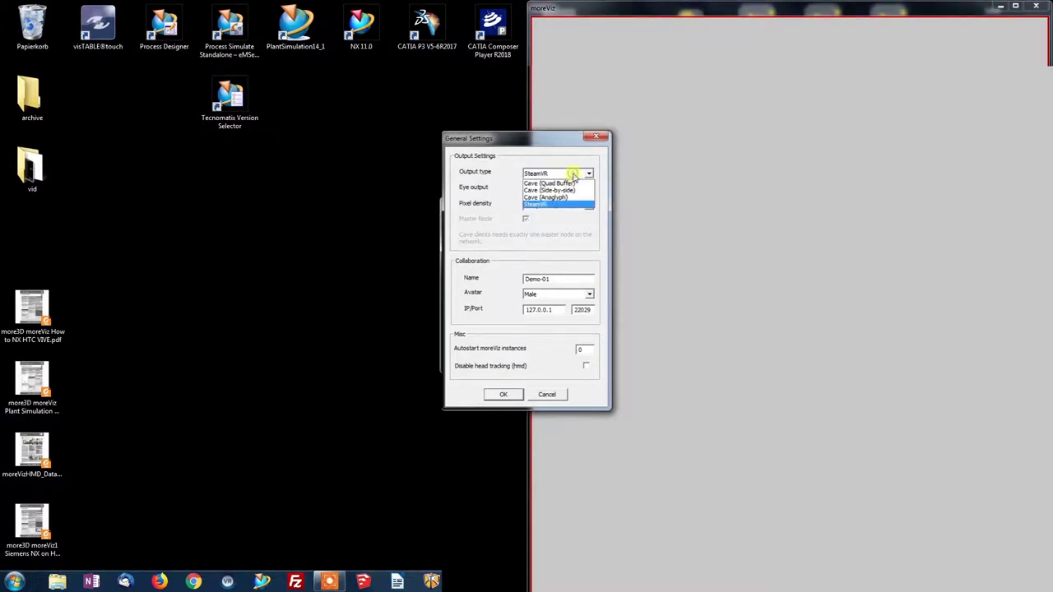
pyautogui.click(542, 205)
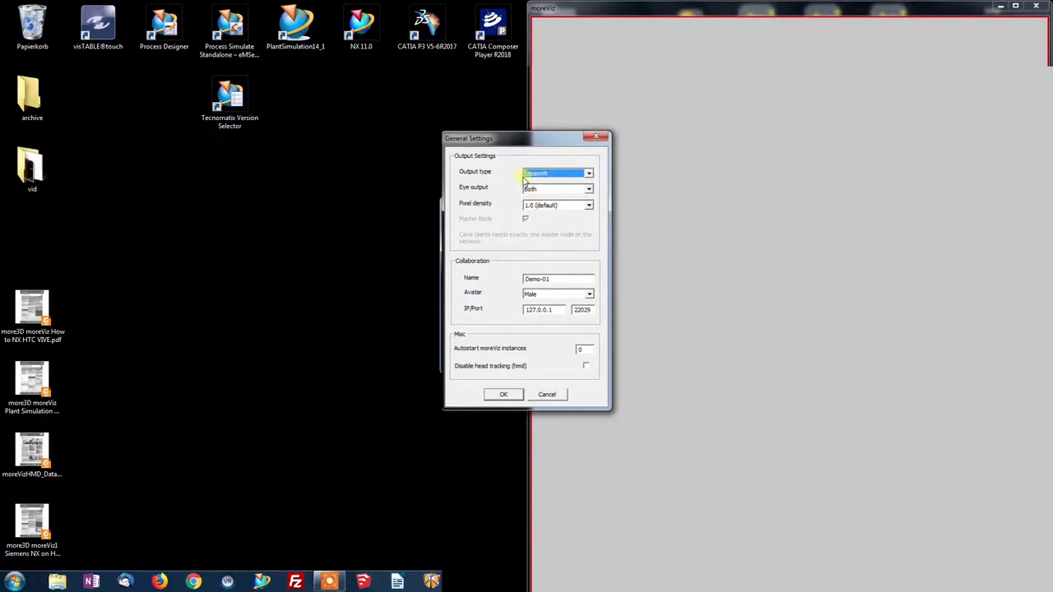
pyautogui.click(499, 395)
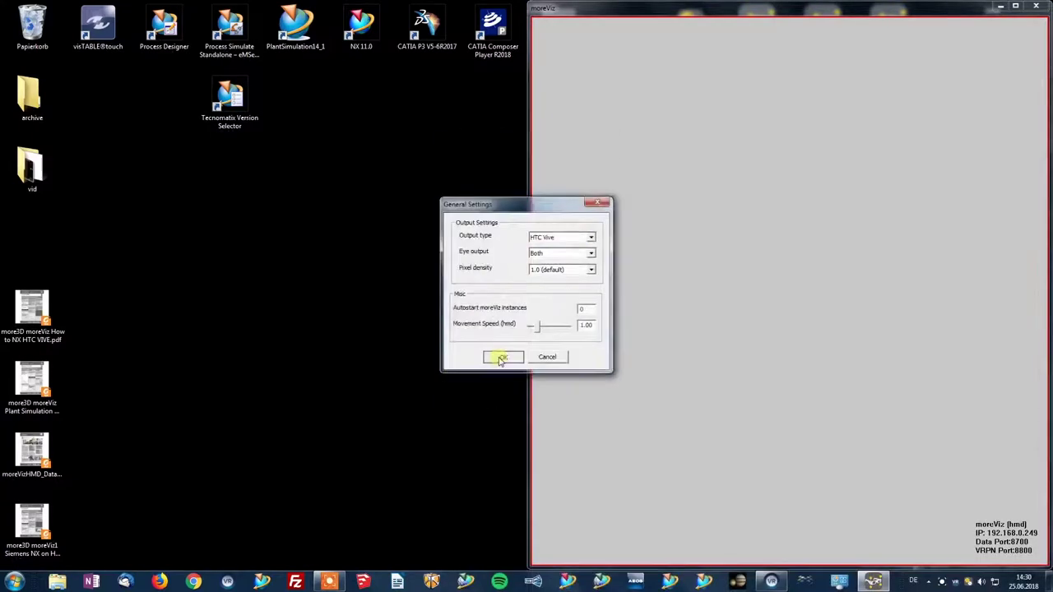
# Step: Confirm the client's general settings with HTC Vive as output type and exit the client
pyautogui.click(500, 357)
pyautogui.rightClick(628, 303)
pyautogui.click(651, 393)
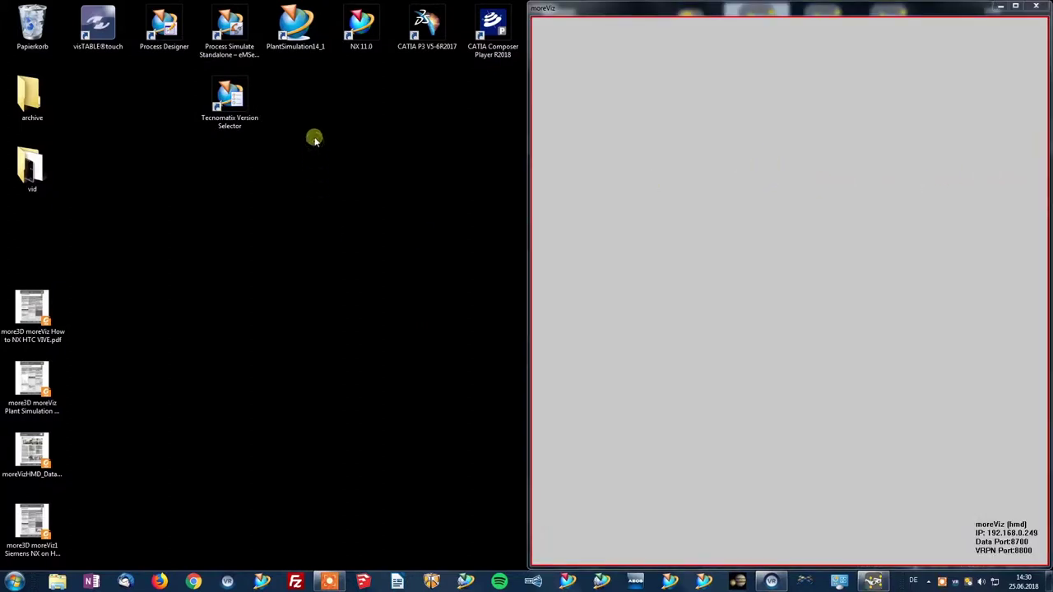
# Step: Start Tecnomatix Plant Simulation 14.1 and dock its window beside the moreViz client window
pyautogui.doubleClick(298, 31)
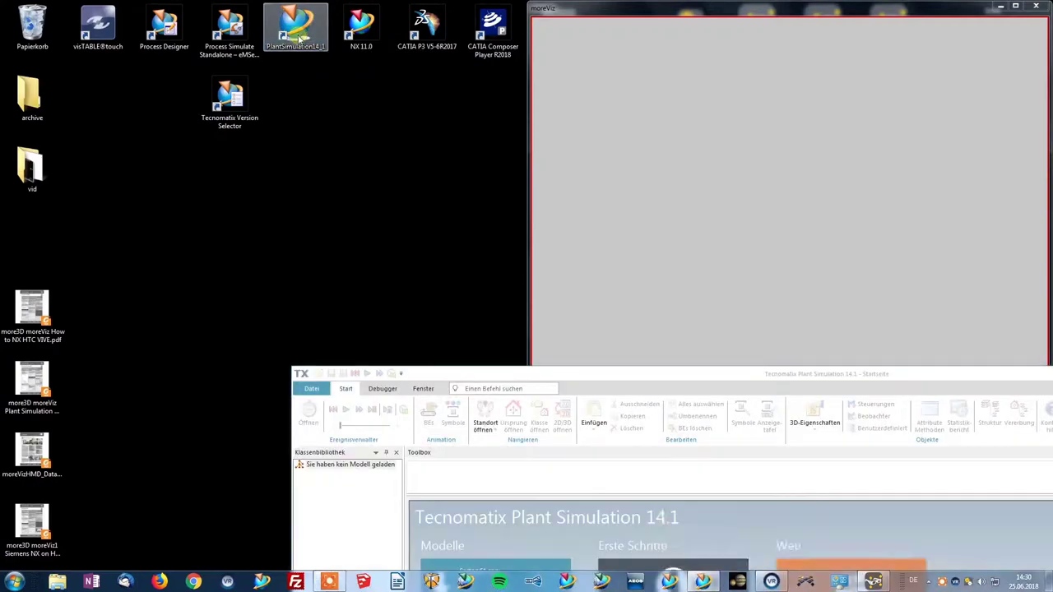
pyautogui.click(946, 550)
pyautogui.moveTo(799, 370); pyautogui.dragTo(1, 231)
# Step: Set the OpenGL version to 1.5 (Vertex buffer objects) in the 3D preferences of Plant Simulation and confirm
pyautogui.click(22, 25)
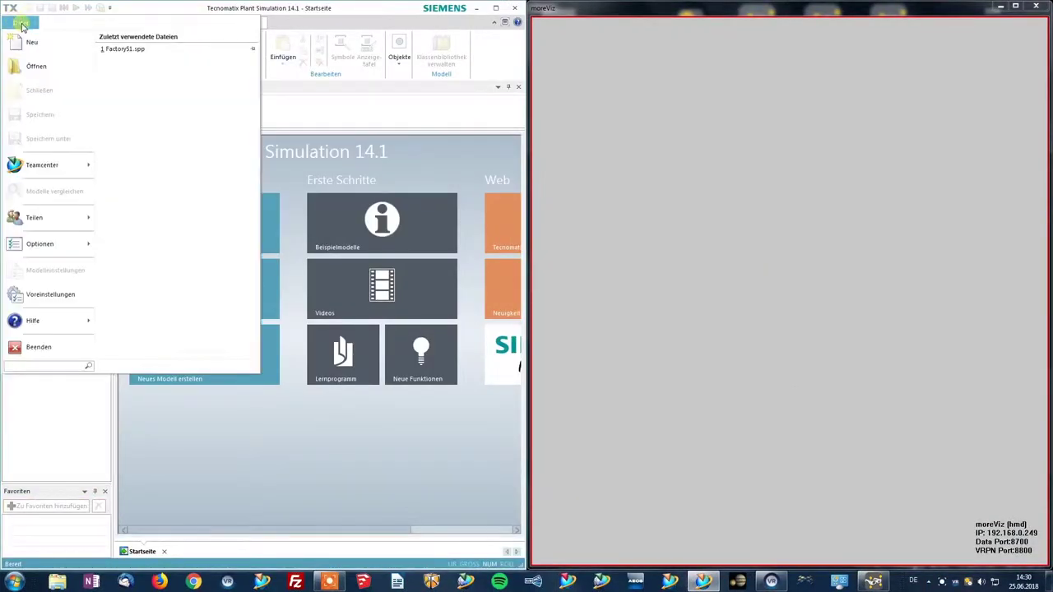
pyautogui.click(63, 302)
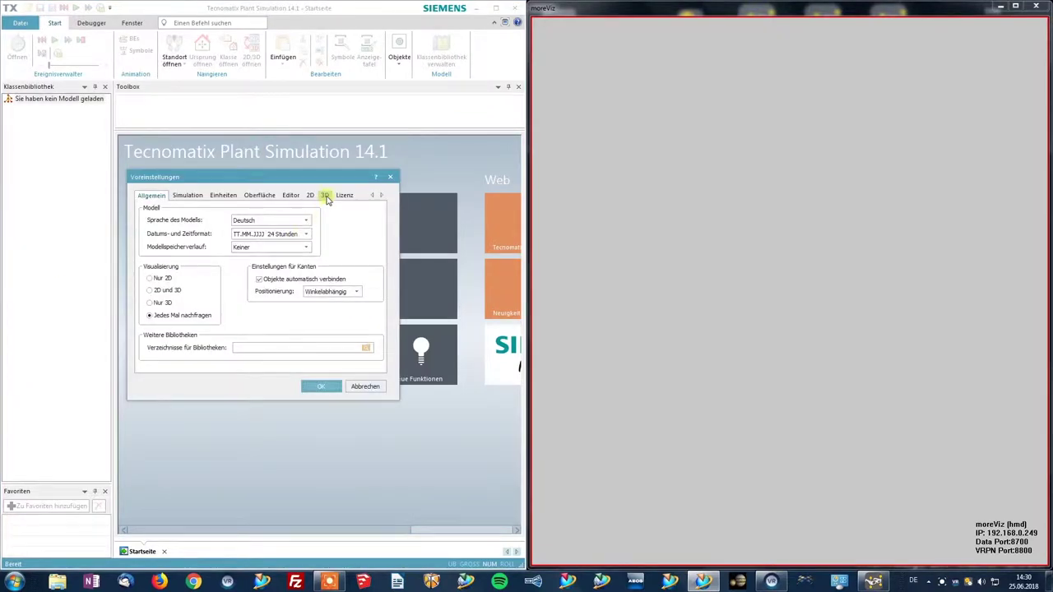
pyautogui.click(325, 196)
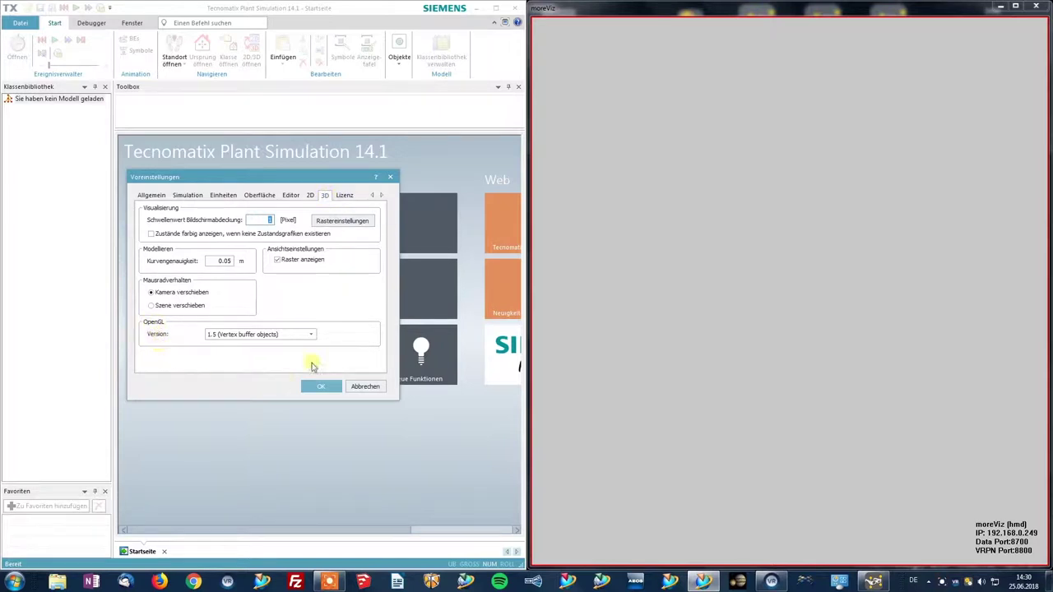
pyautogui.click(250, 335)
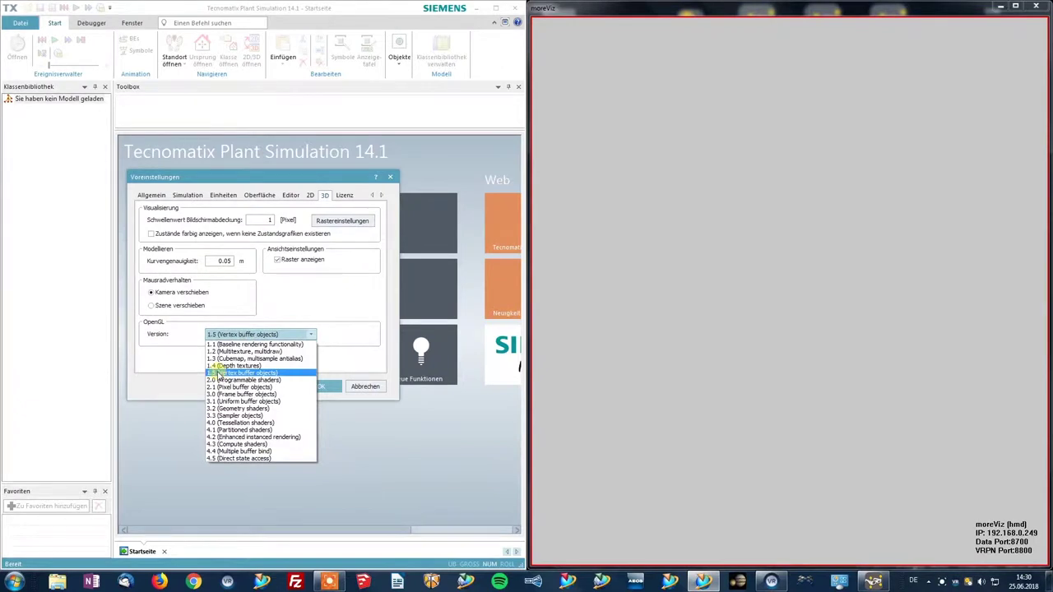
pyautogui.click(218, 373)
pyautogui.click(321, 387)
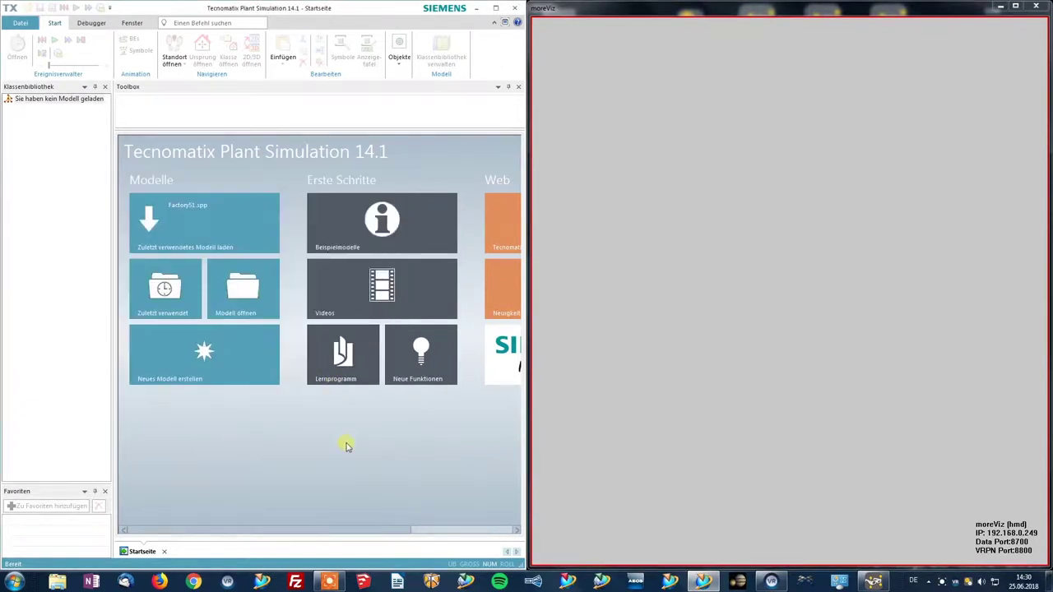
# Step: Load the most recently used model, Factory51.spp, for display in moreViz, and close Plant Simulation
pyautogui.click(216, 222)
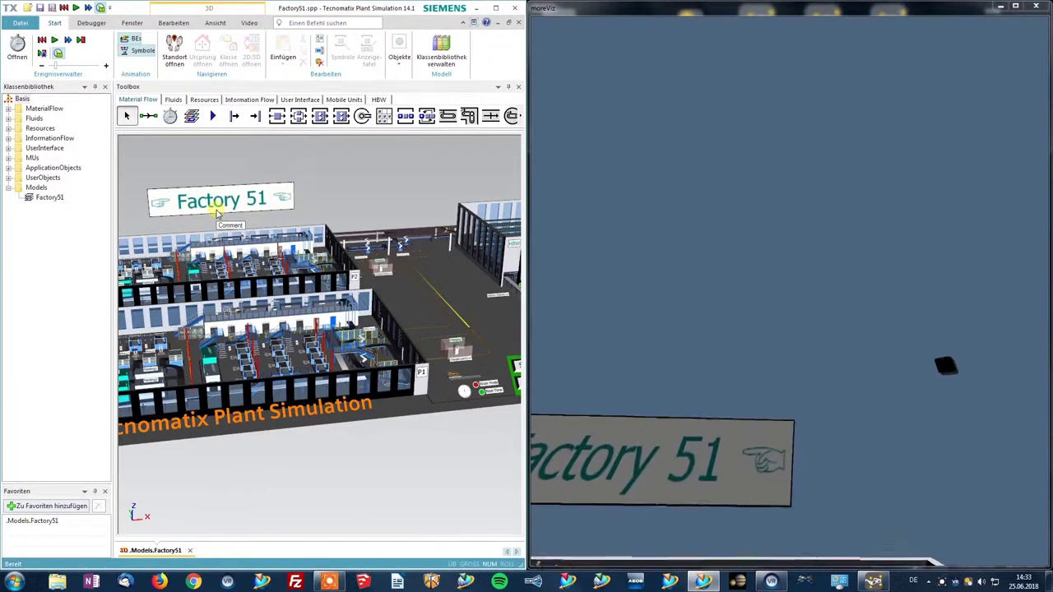
pyautogui.click(512, 8)
pyautogui.click(266, 312)
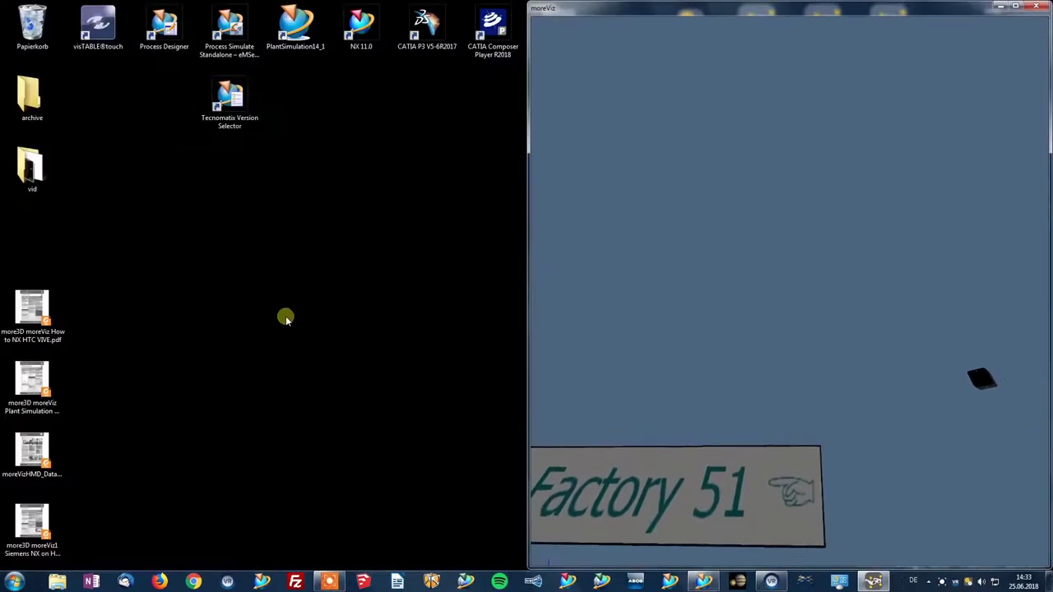
# Step: Start NX 11.0 and open the recent part M3D_Station_mit_linearem_Durchlauf.prt from the history
pyautogui.click(359, 33)
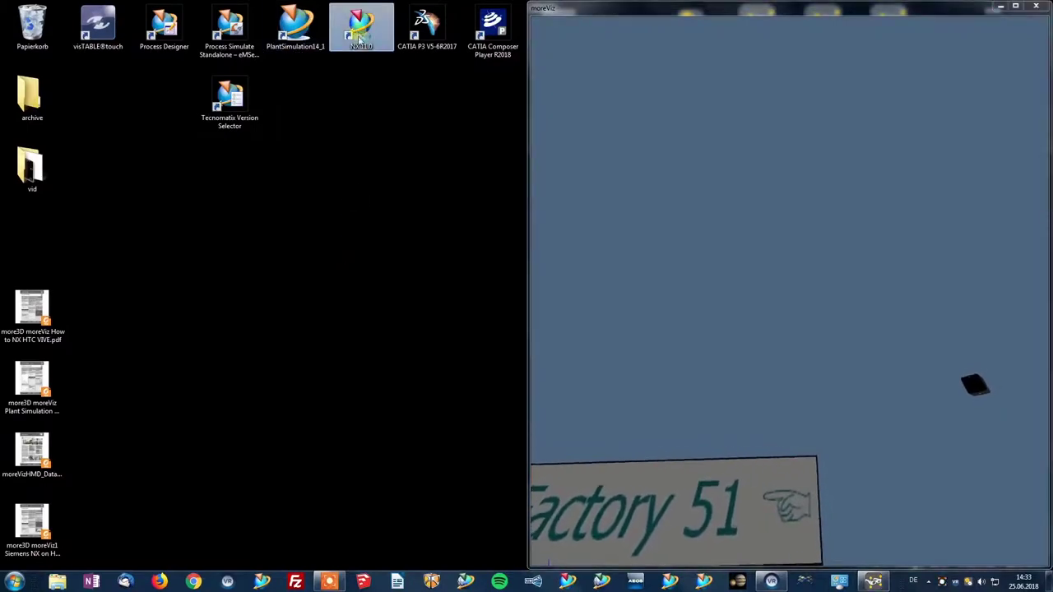
pyautogui.doubleClick(358, 33)
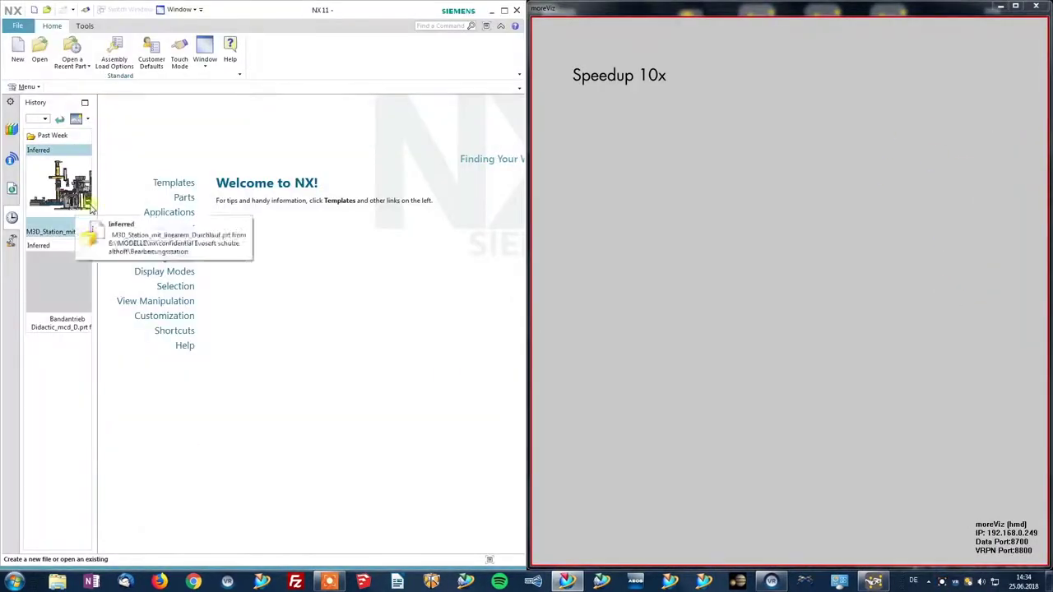
pyautogui.click(78, 228)
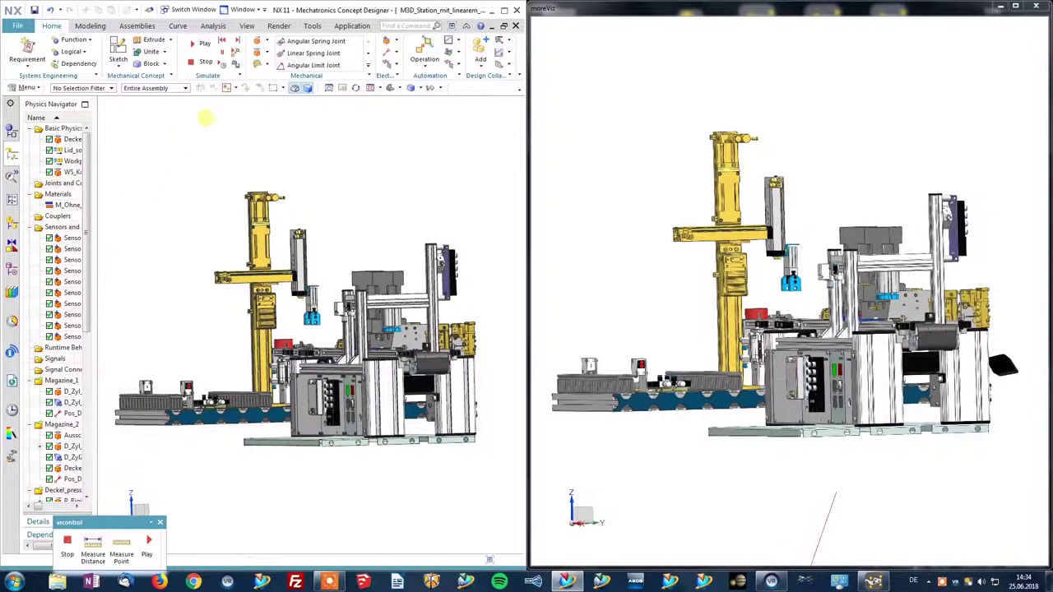
# Step: Switch the station model's view to perspective projection and close NX
pyautogui.click(247, 27)
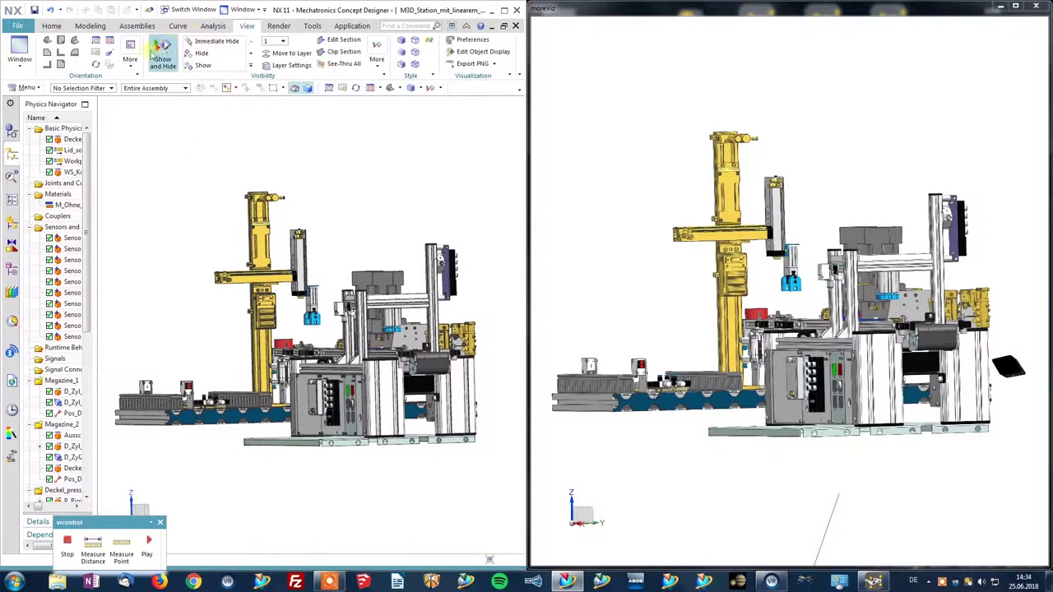
pyautogui.click(109, 56)
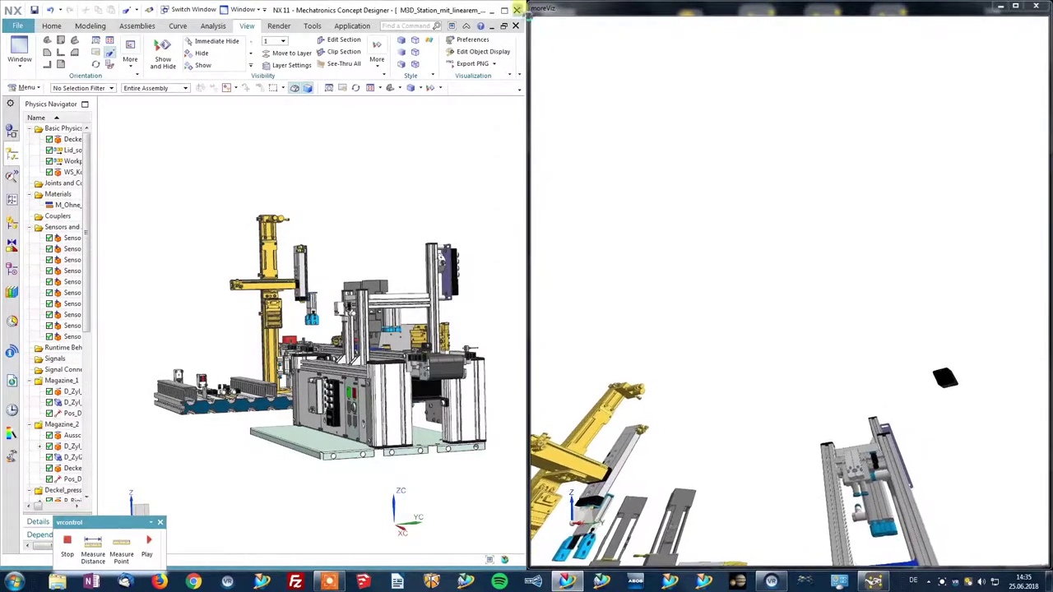
pyautogui.click(517, 10)
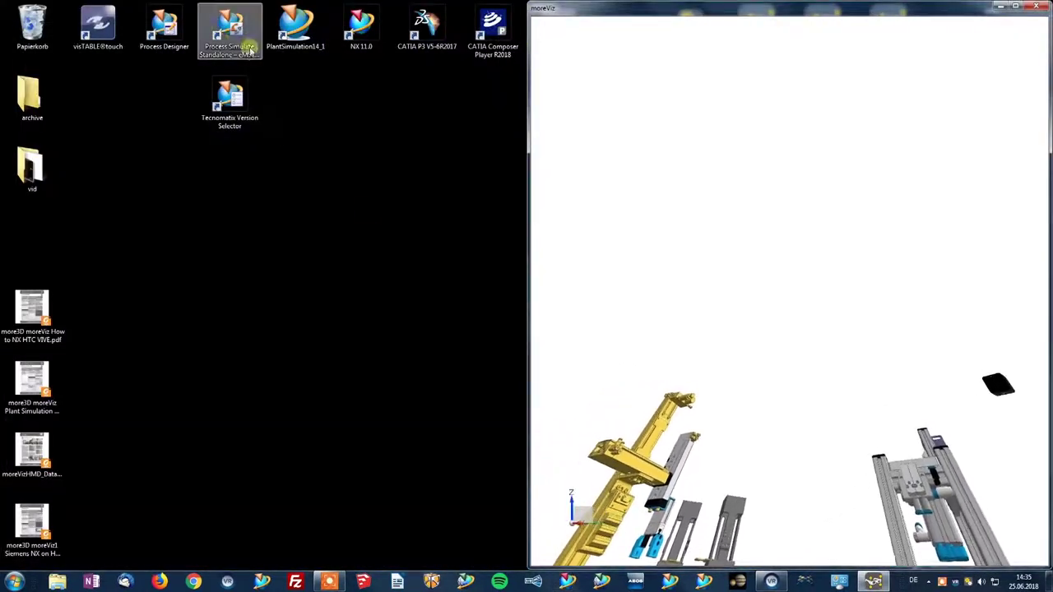
# Step: Open the file location of the Process Simulate Standalone shortcut from its properties and copy the eMPower folder path
pyautogui.click(239, 41)
pyautogui.rightClick(235, 31)
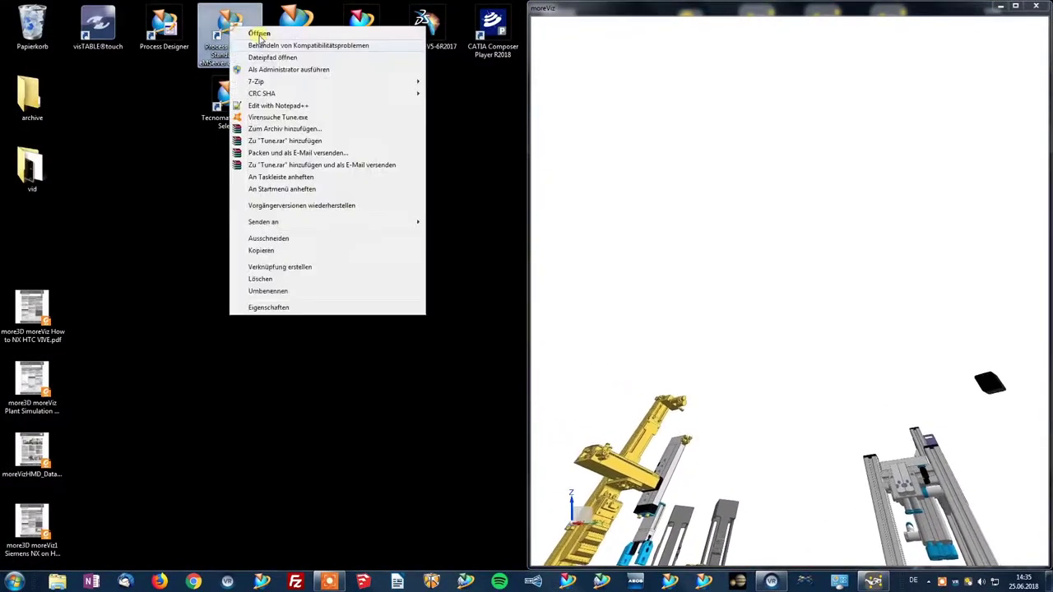
pyautogui.click(268, 307)
pyautogui.click(273, 226)
pyautogui.click(909, 83)
pyautogui.hotkey('ctrl', 'c')
pyautogui.rightClick(912, 84)
pyautogui.click(928, 122)
# Step: Open the more3D Application Enabler and add Tune.exe from D:\Program Files\TecnomatixShared\TecnomatixCurrent\eMPower
pyautogui.rightClick(971, 581)
pyautogui.click(956, 536)
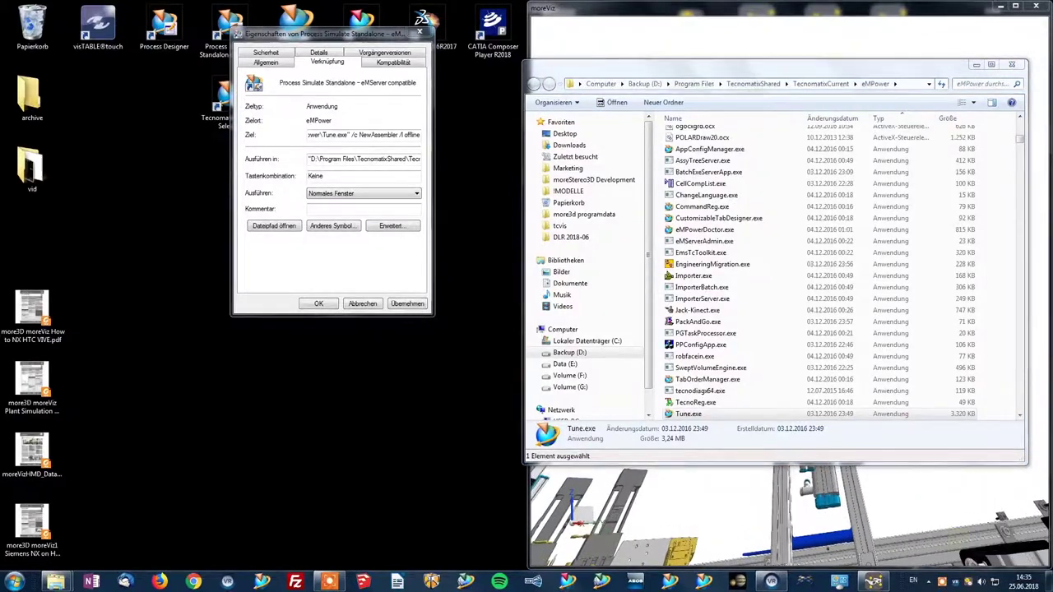
pyautogui.click(103, 85)
pyautogui.hotkey('ctrl', 'v')
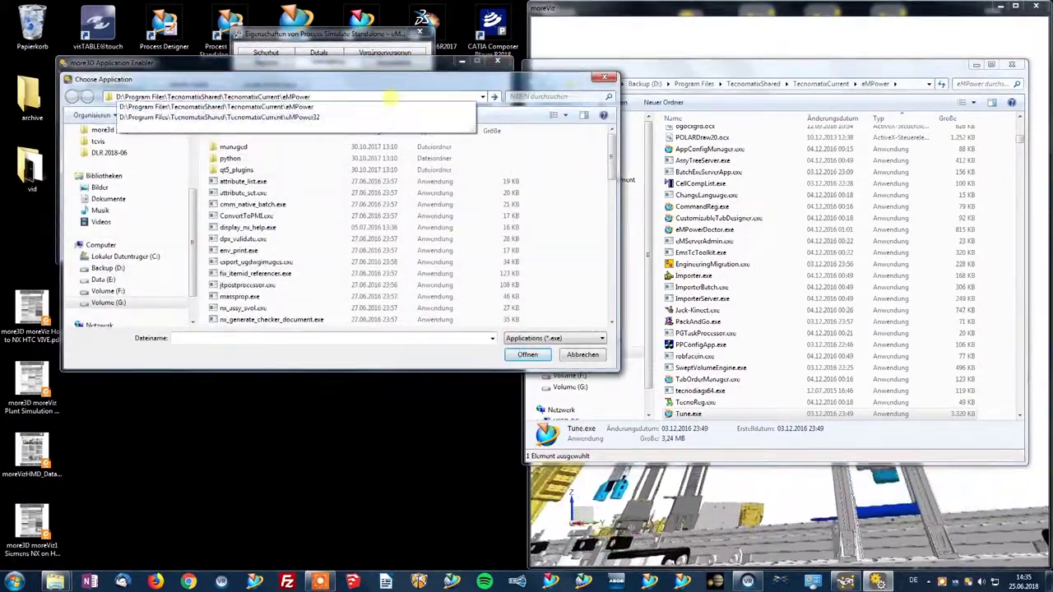
pyautogui.press('Return')
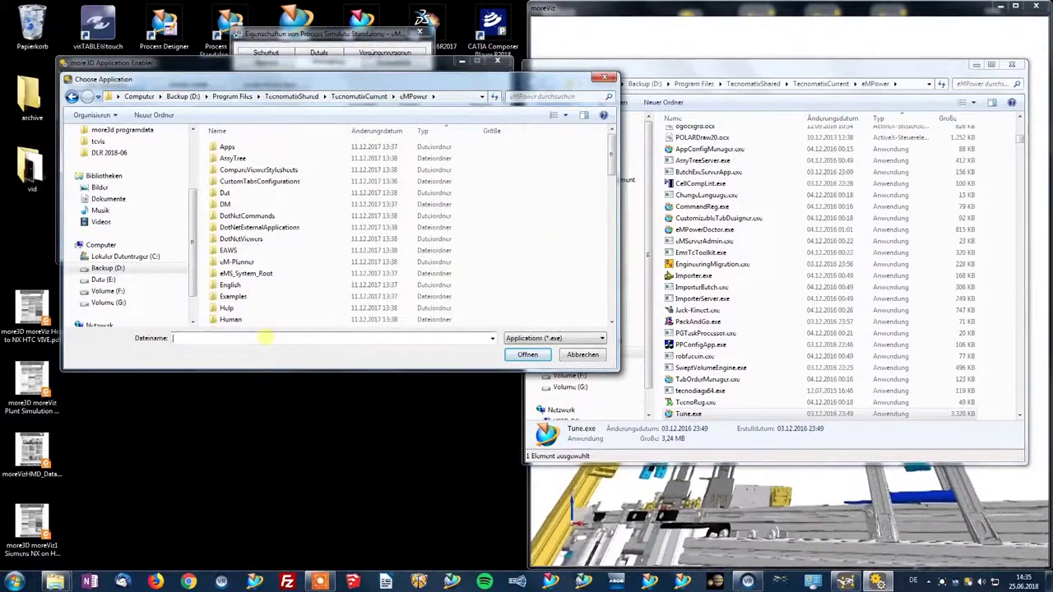
pyautogui.write('tune')
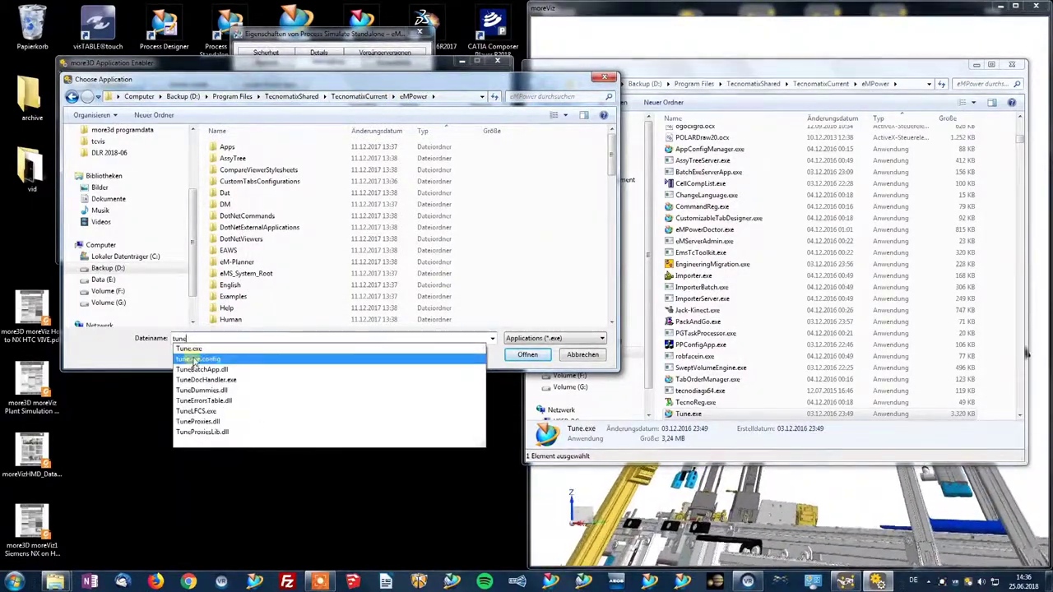
pyautogui.click(188, 348)
pyautogui.click(527, 355)
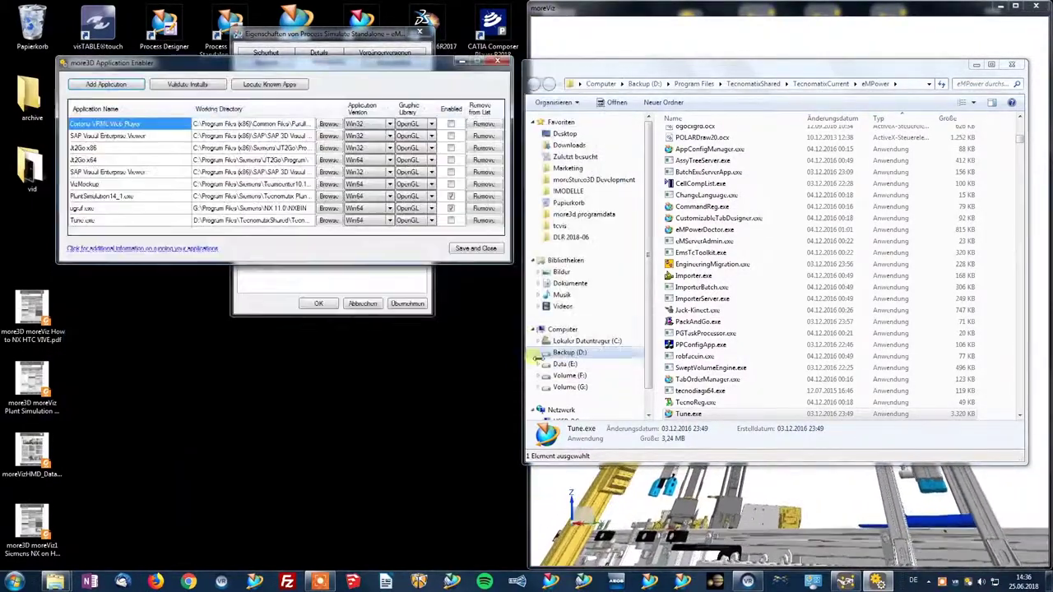
# Step: Change the working directory of Tune.exe to a folder within eMPower\NewWorld
pyautogui.click(328, 221)
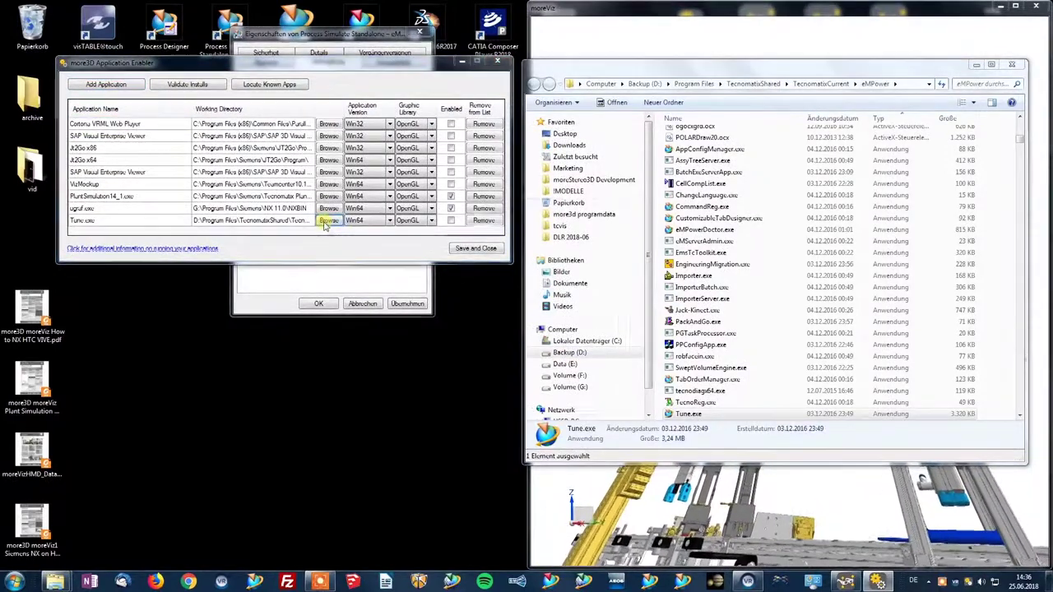
pyautogui.moveTo(620, 282); pyautogui.dragTo(621, 335)
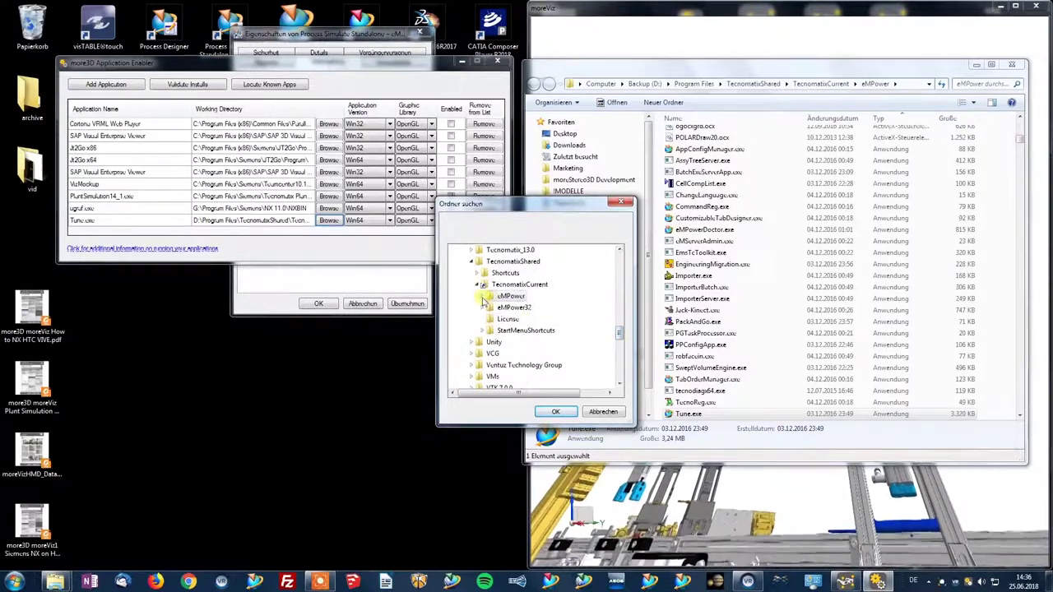
pyautogui.scroll(-4, 565, 328)
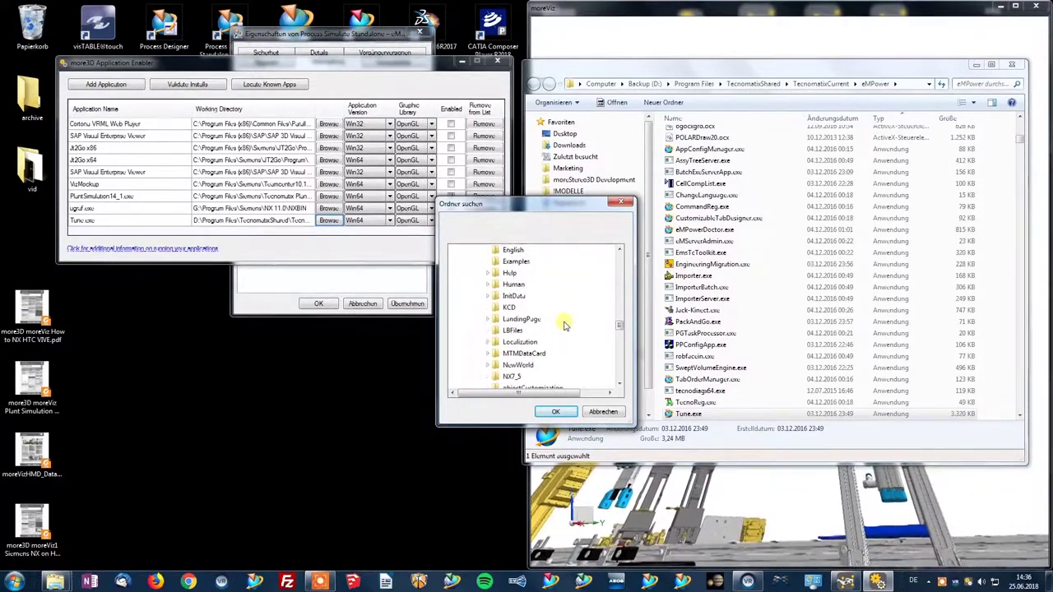
pyautogui.scroll(-1, 565, 326)
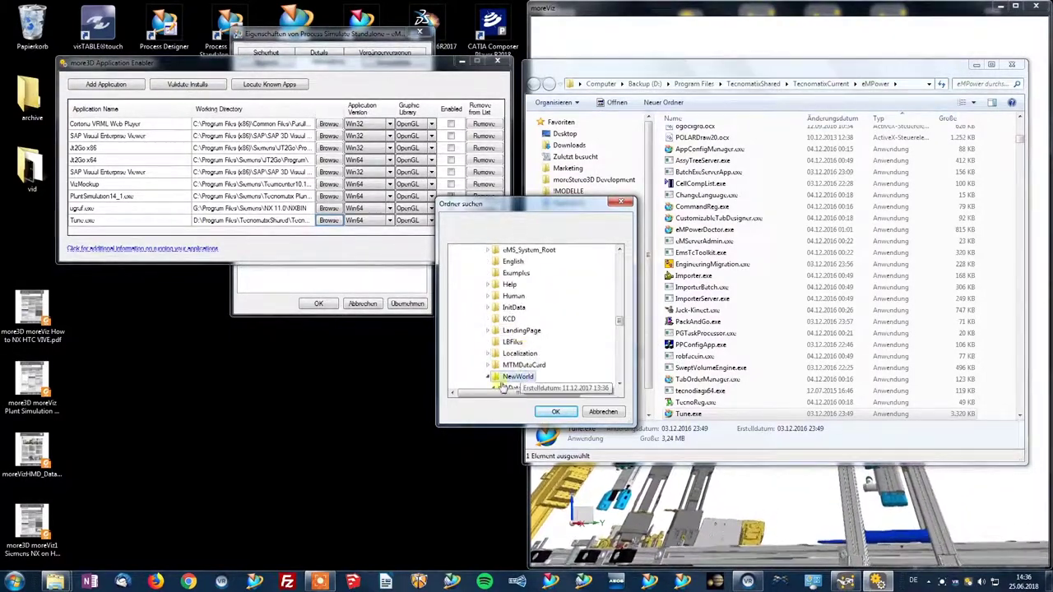
pyautogui.click(555, 411)
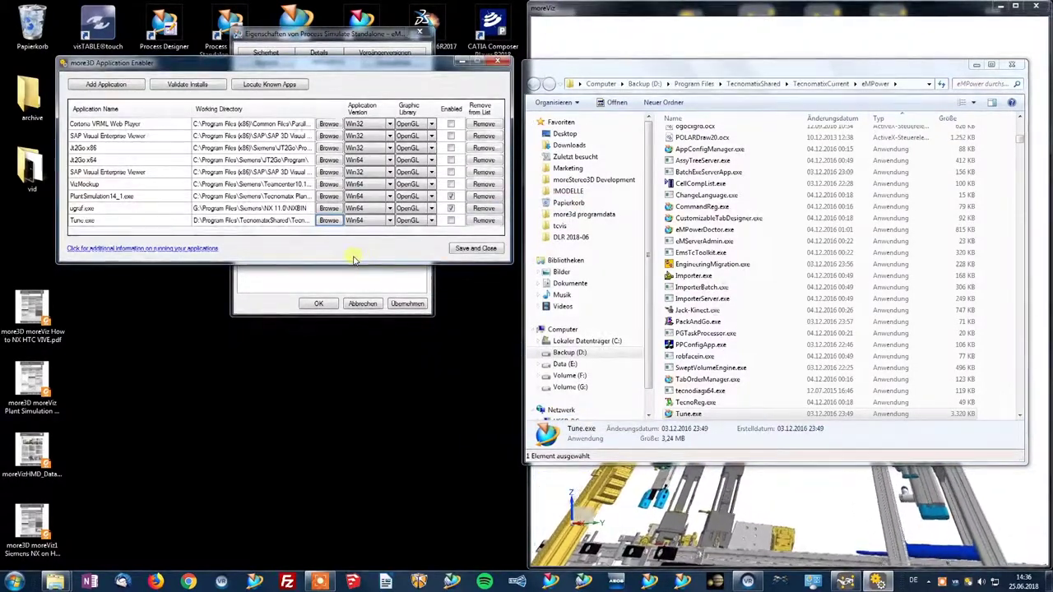
# Step: Enable Tune.exe with a backup copy, save and close the Application Enabler, and dismiss the shortcut properties and Explorer windows
pyautogui.click(450, 221)
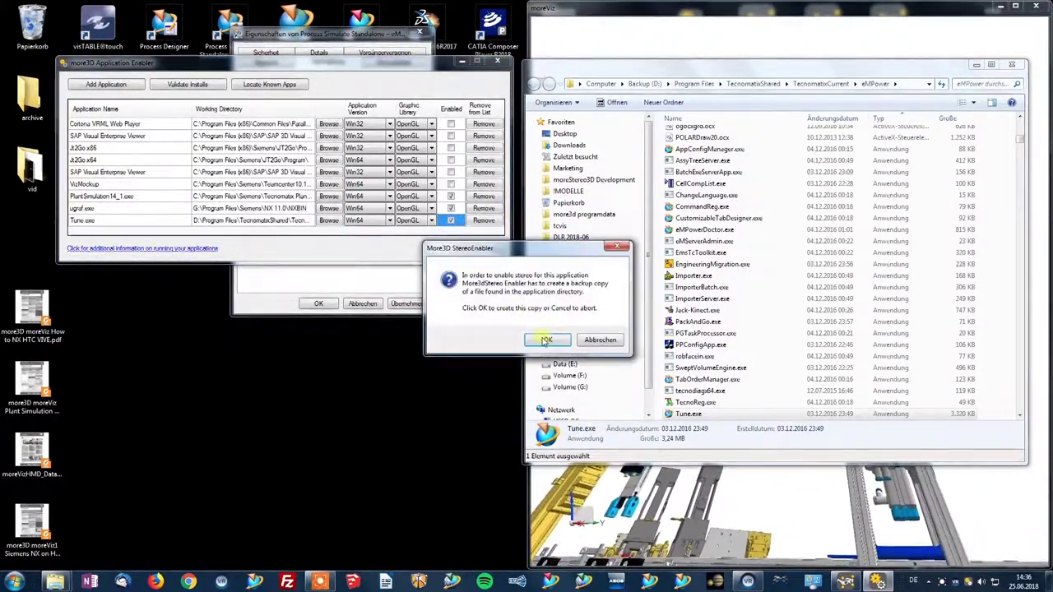
pyautogui.click(605, 339)
pyautogui.click(475, 249)
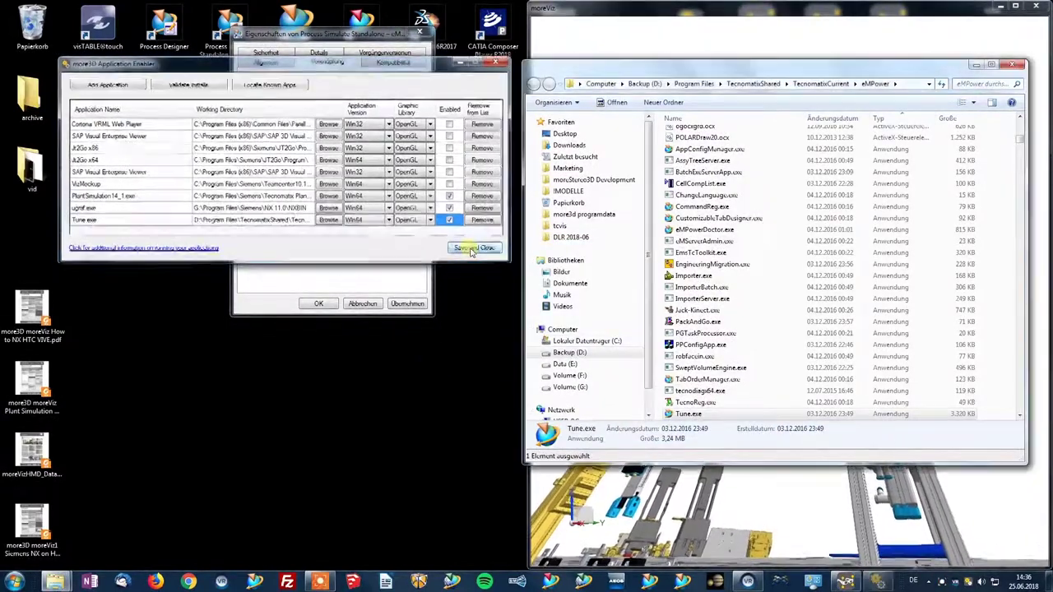
pyautogui.click(318, 303)
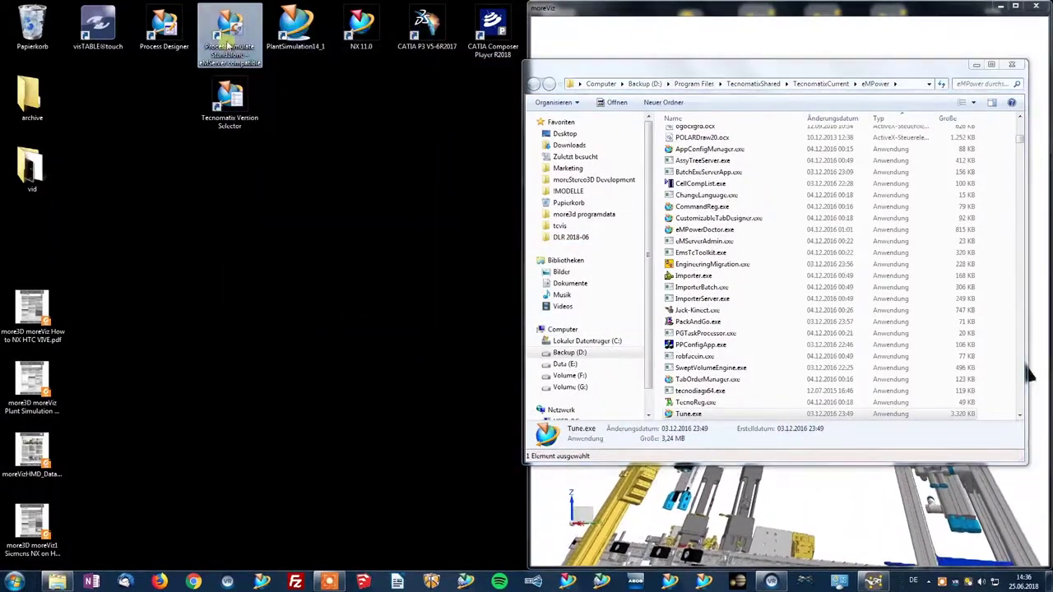
pyautogui.click(1011, 64)
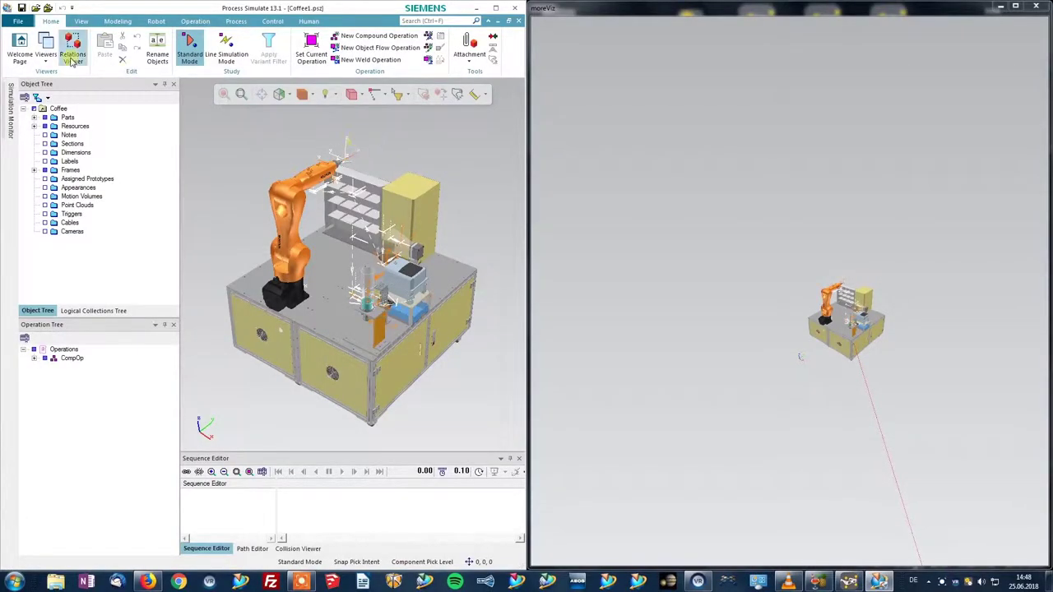
# Step: Set the OpenGL acceleration level to V1.5 (Vertex buffer objects) in Process Simulate's performance options and confirm
pyautogui.click(23, 23)
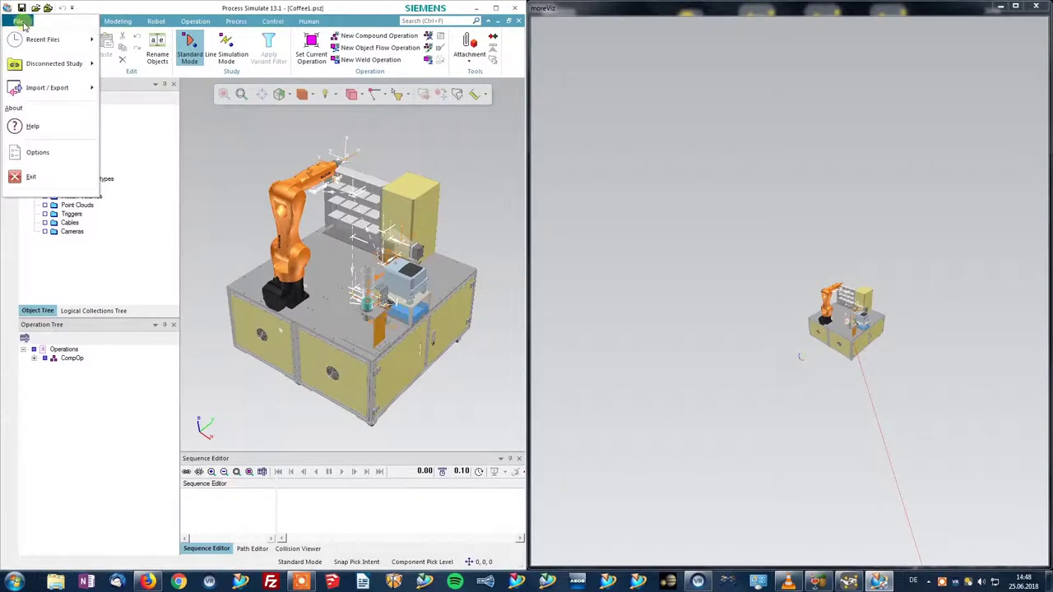
pyautogui.click(52, 147)
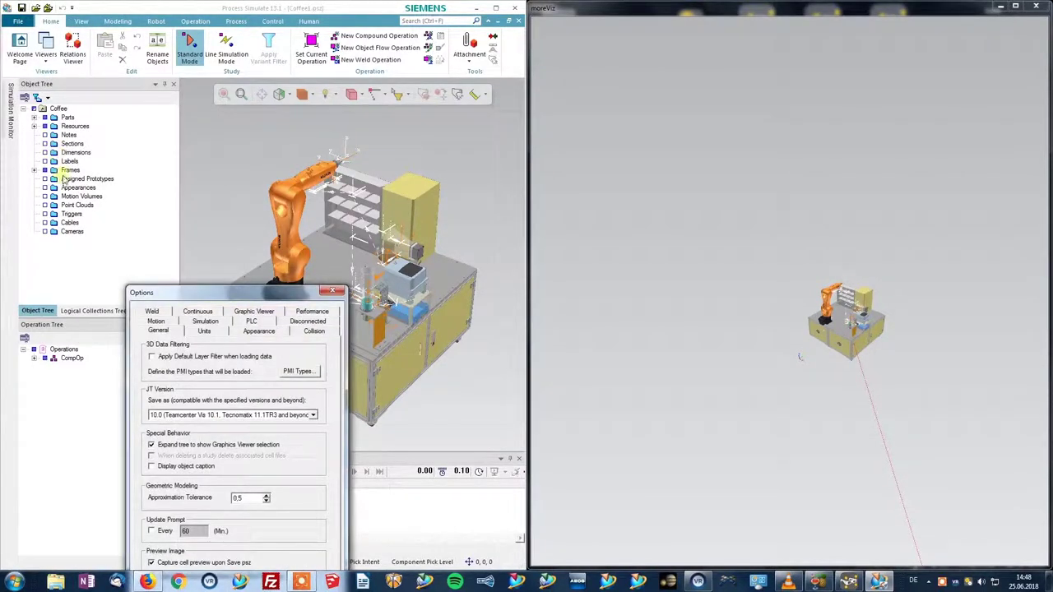
pyautogui.click(308, 313)
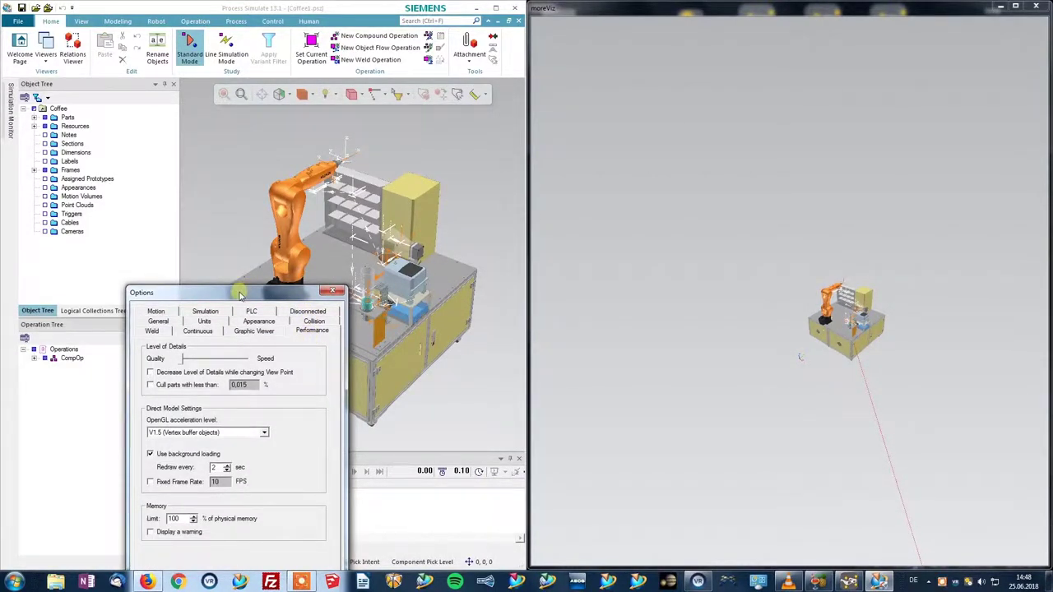
pyautogui.moveTo(263, 293); pyautogui.dragTo(275, 157)
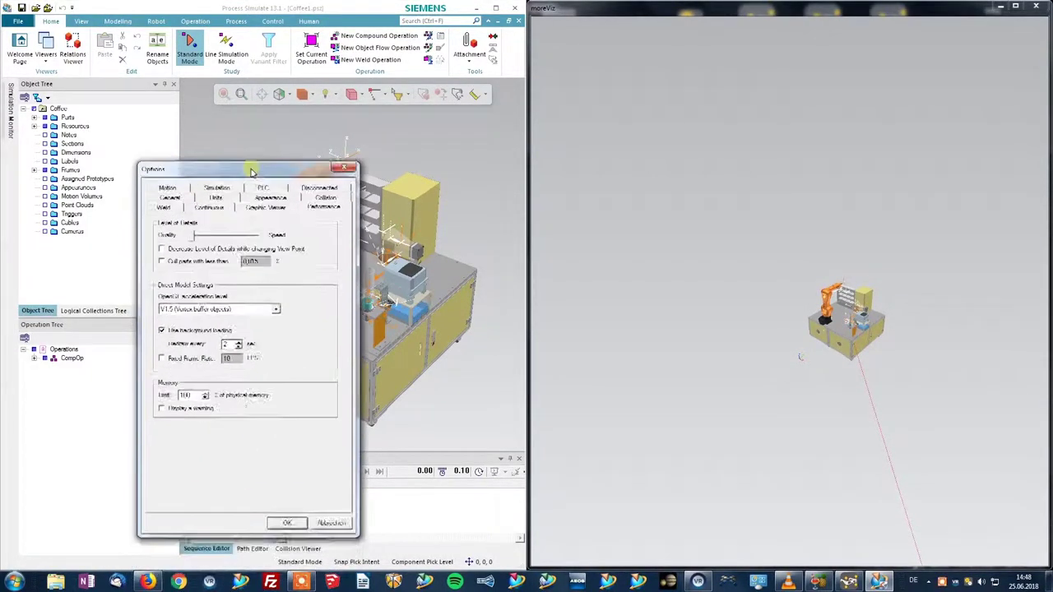
pyautogui.click(163, 298)
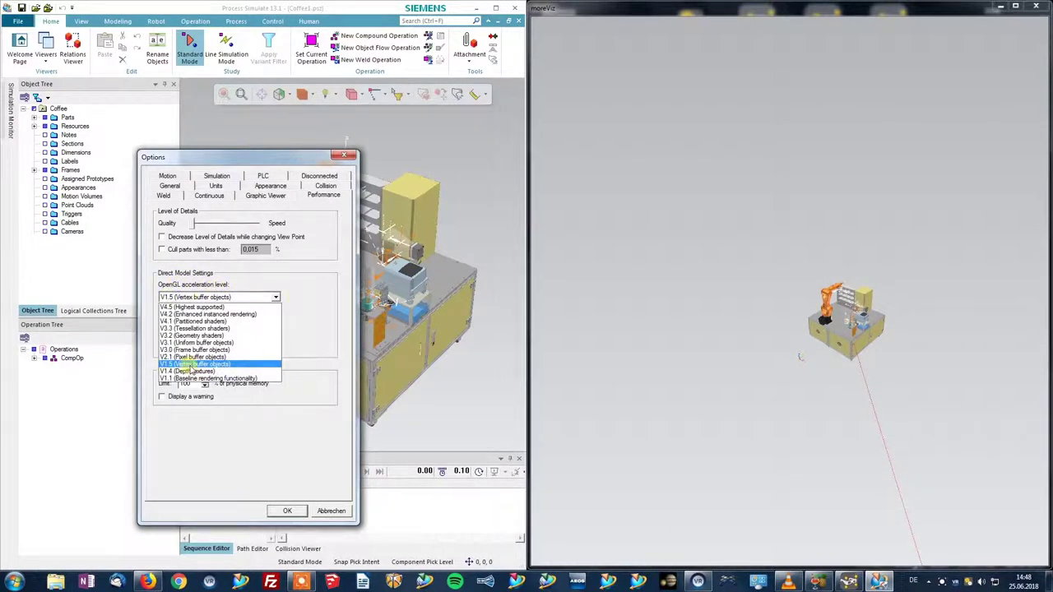
pyautogui.click(190, 365)
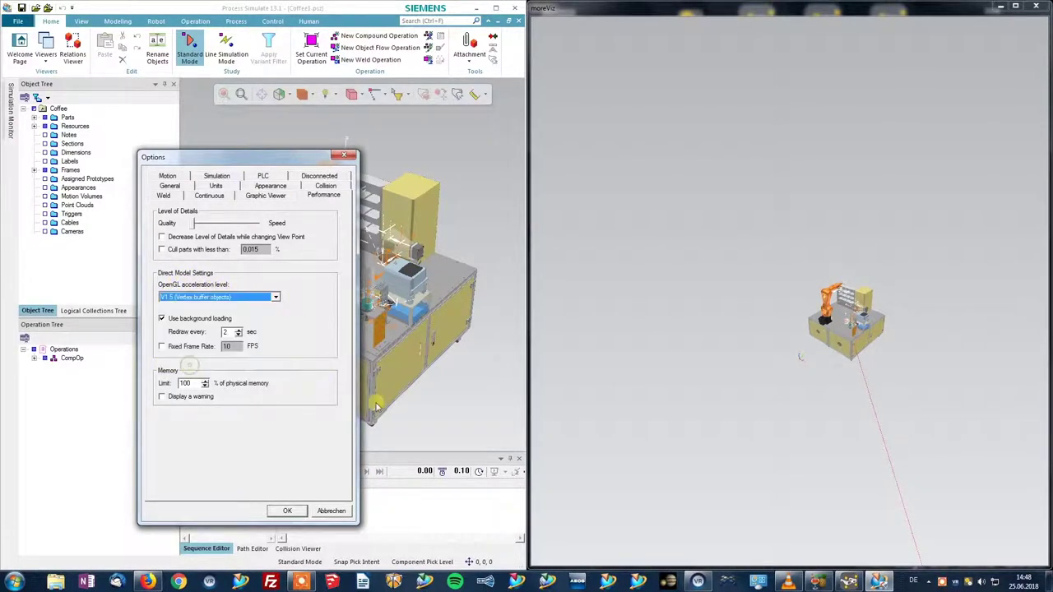
pyautogui.click(297, 511)
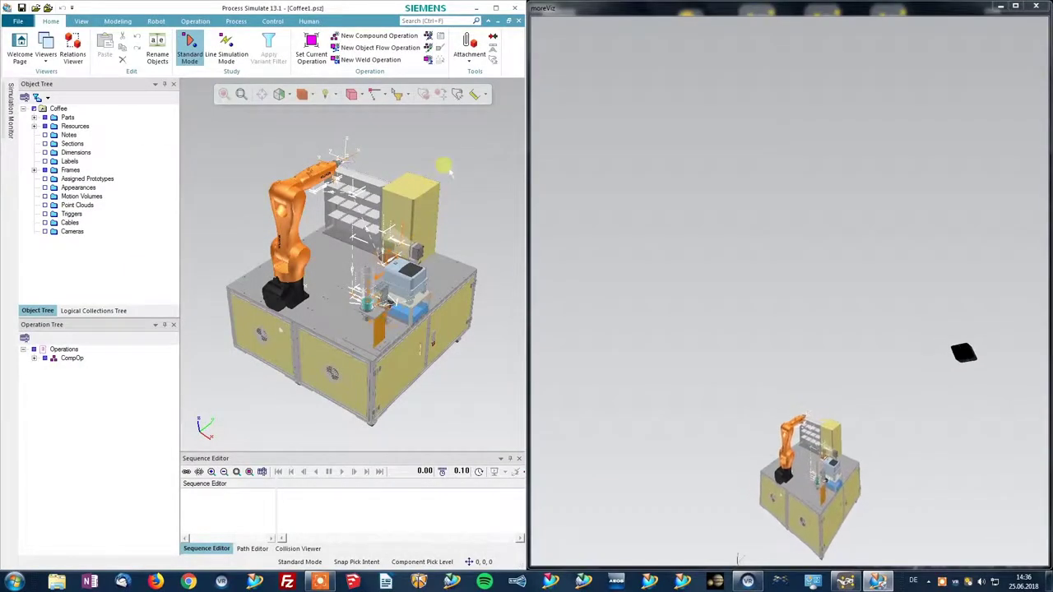
# Step: Bring up the Parallel/Perspective orientation setting for the 3D view
pyautogui.click(83, 22)
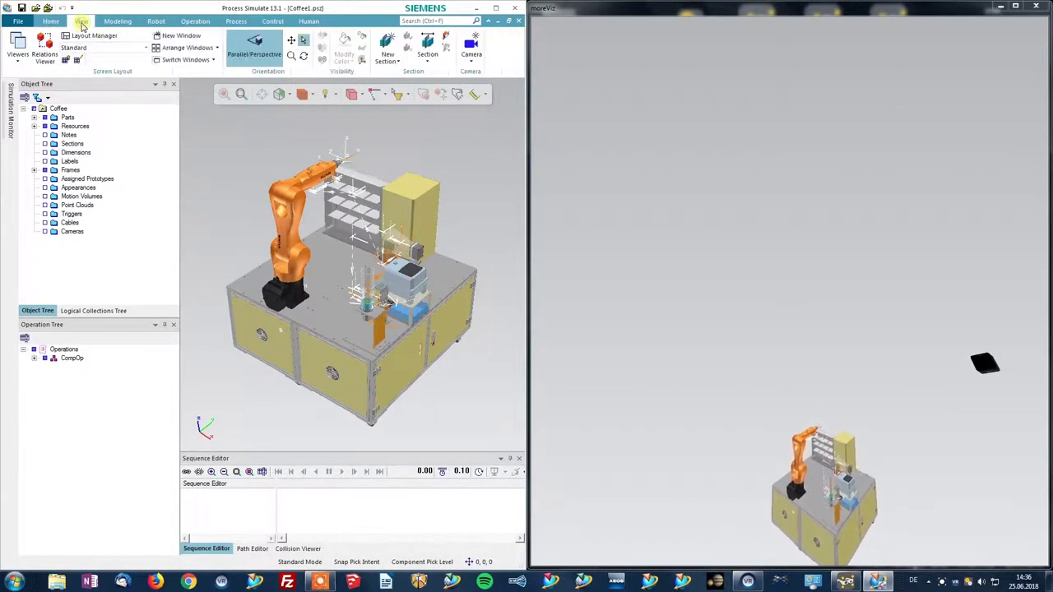